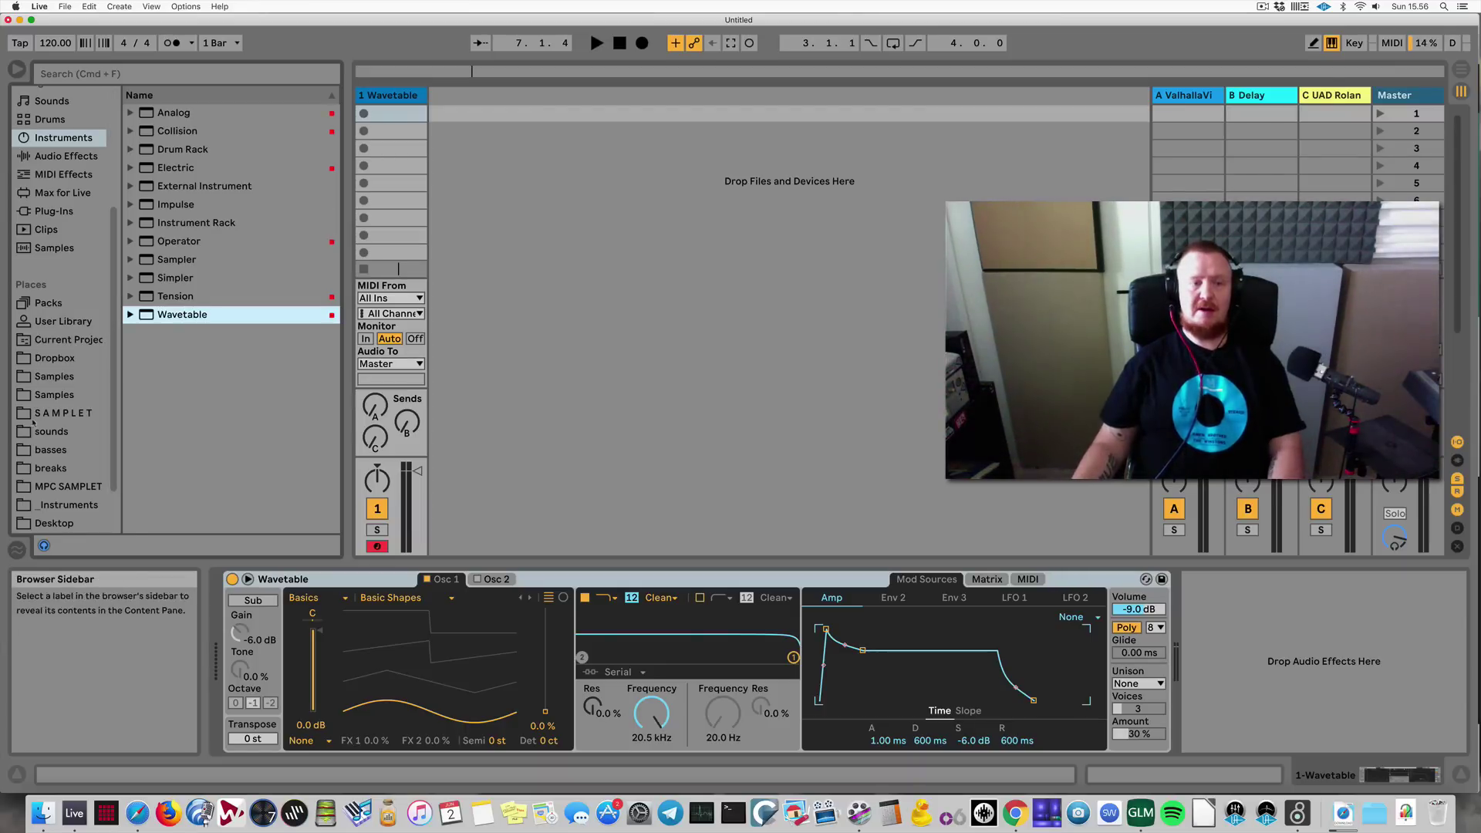
Step: Show the sounds folder in the browser and preview Mentasm.wav
click(86, 434)
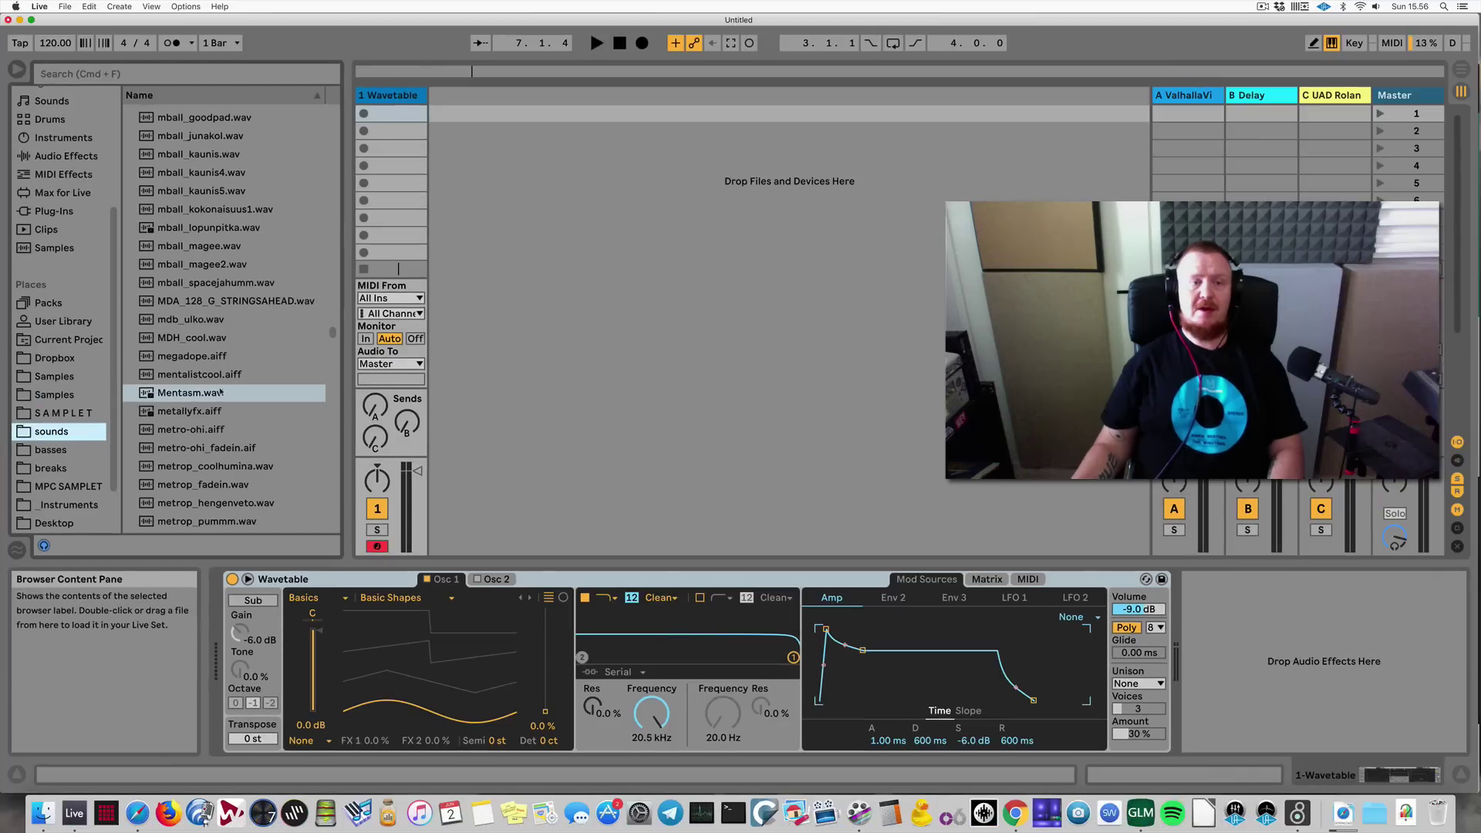
click(217, 395)
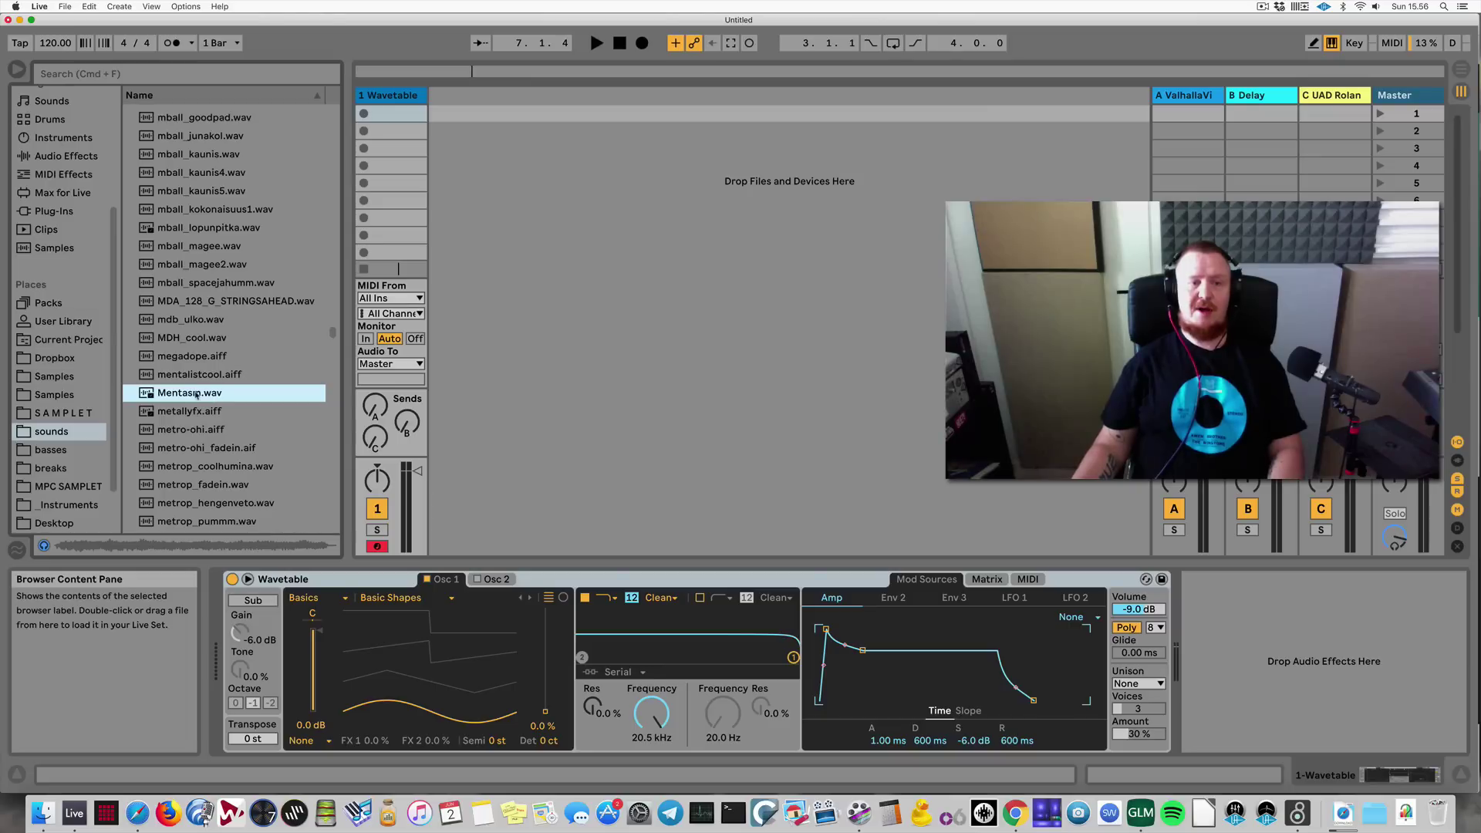
Step: Drop Mentasm.wav onto Osc 1, play a note, and sweep its position up and back to 0%
drag(197, 395, 432, 636)
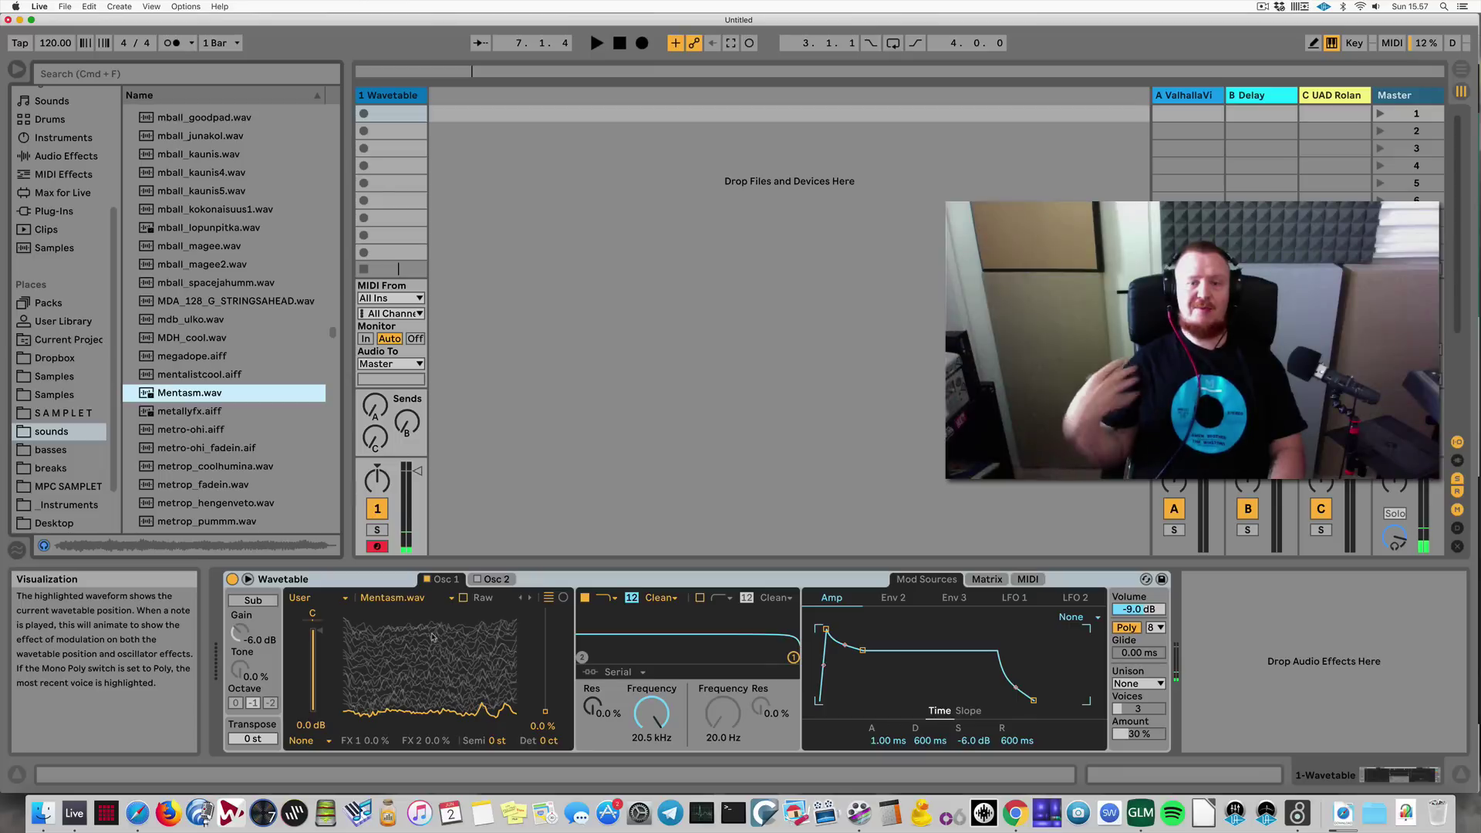
key(a)
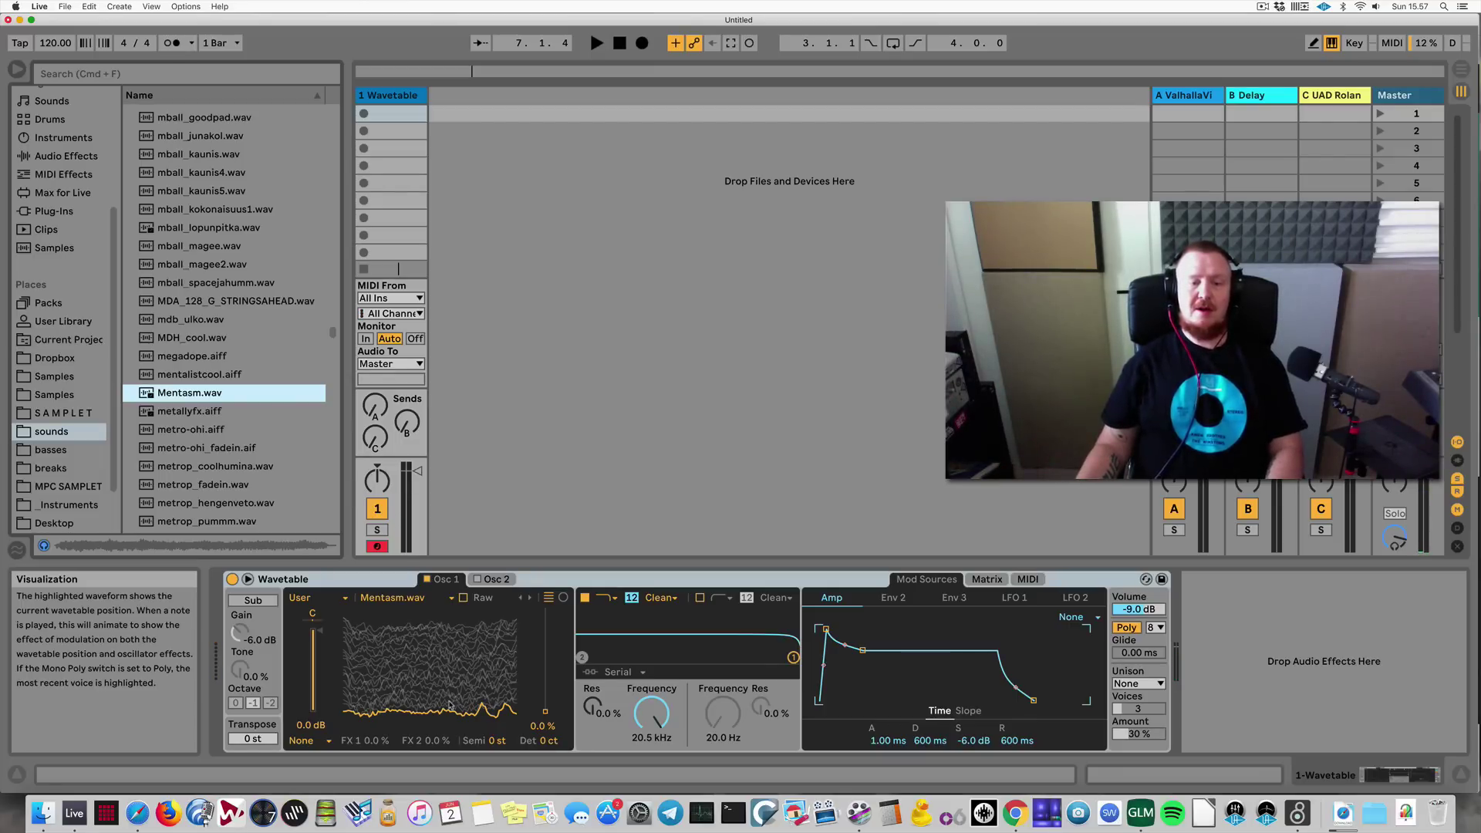
mouse_move(545, 711)
mouse_down()
mouse_move(546, 638)
mouse_move(545, 711)
mouse_up()
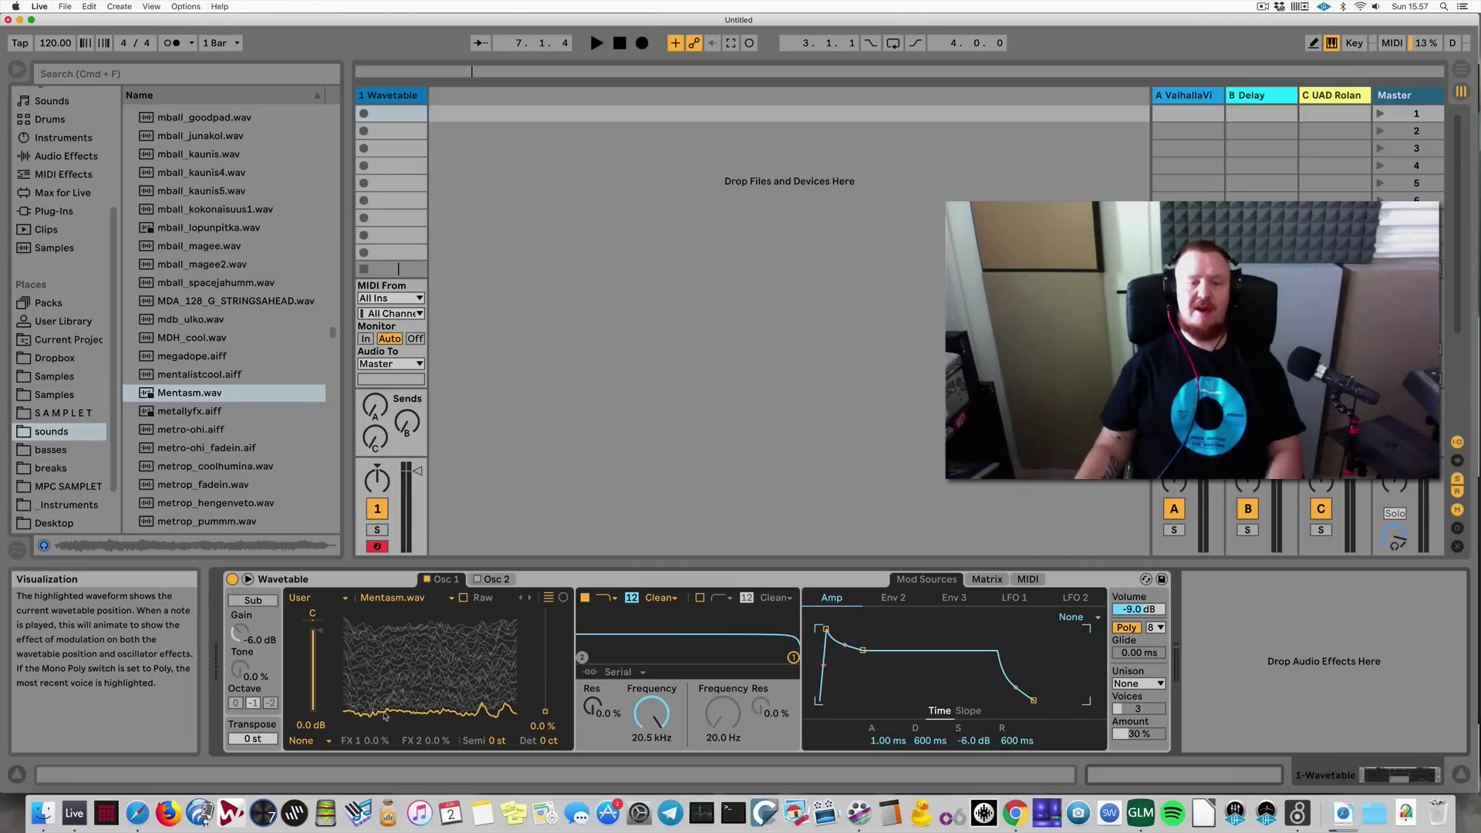
drag(360, 720, 360, 711)
drag(545, 704, 545, 711)
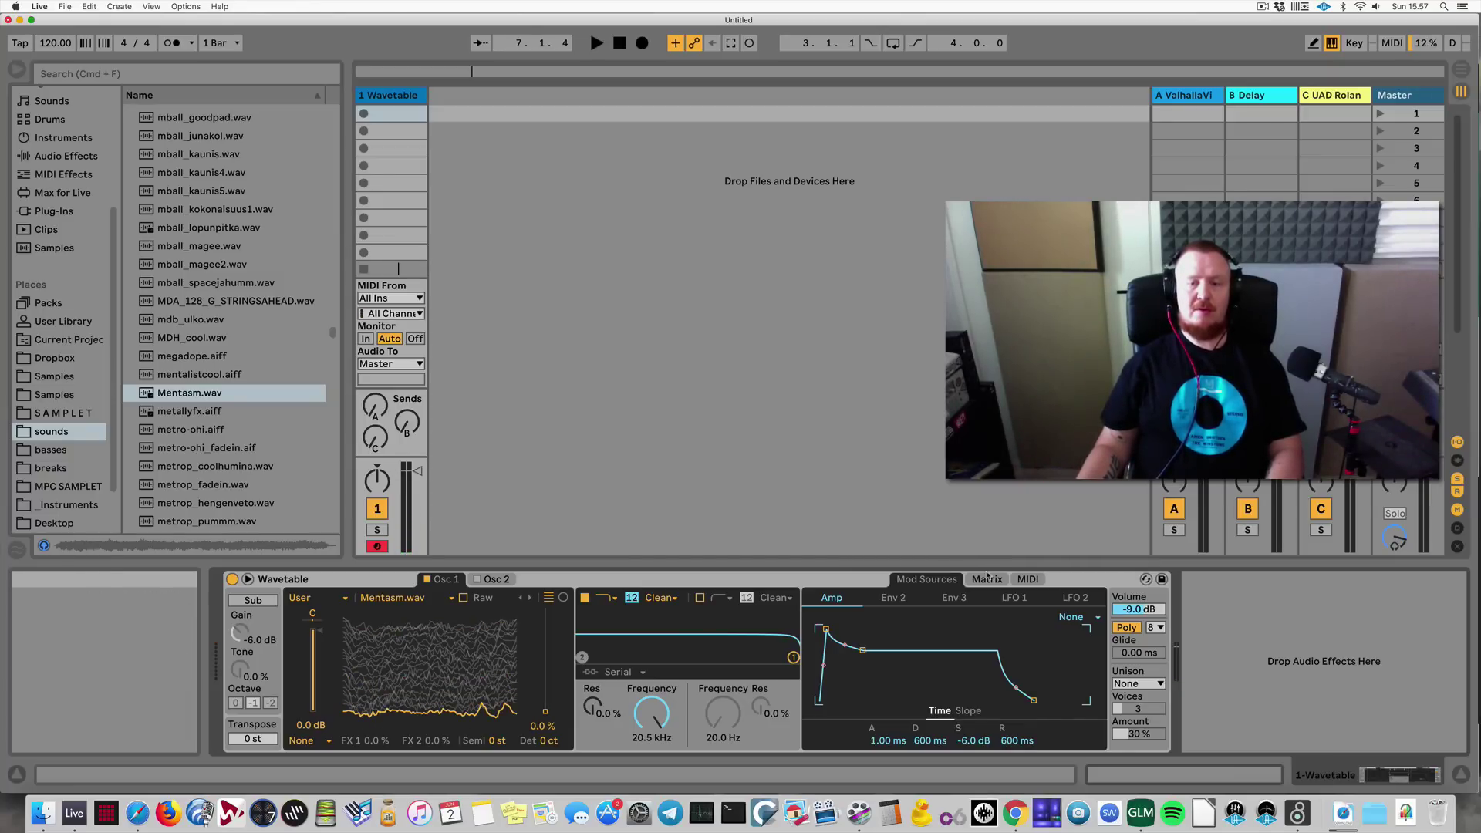
Step: Set the Matrix Osc 1 Pos / LFO 1 amount to 81, then preview Mentasm.wav again
click(1014, 597)
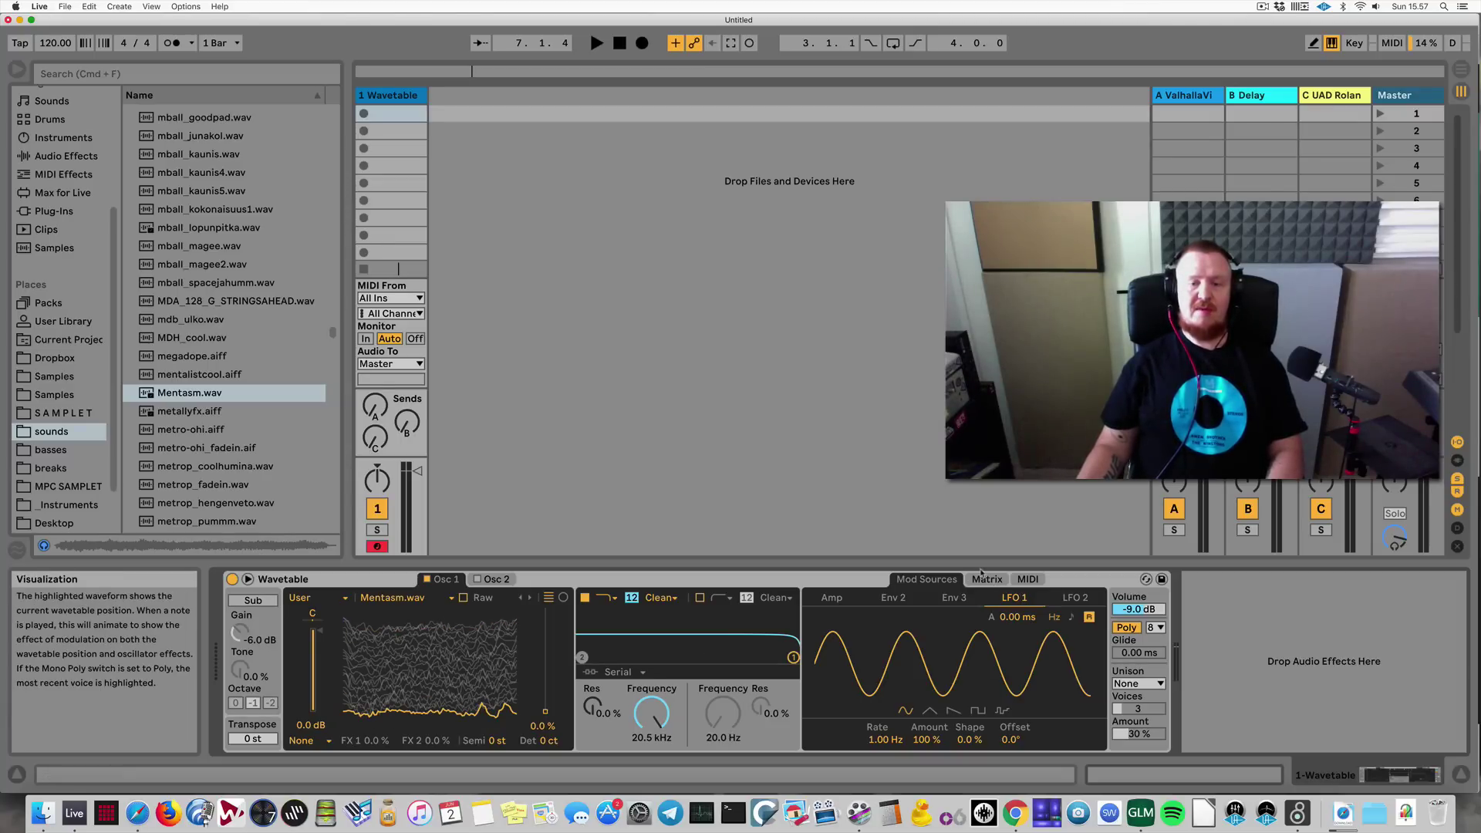
click(987, 578)
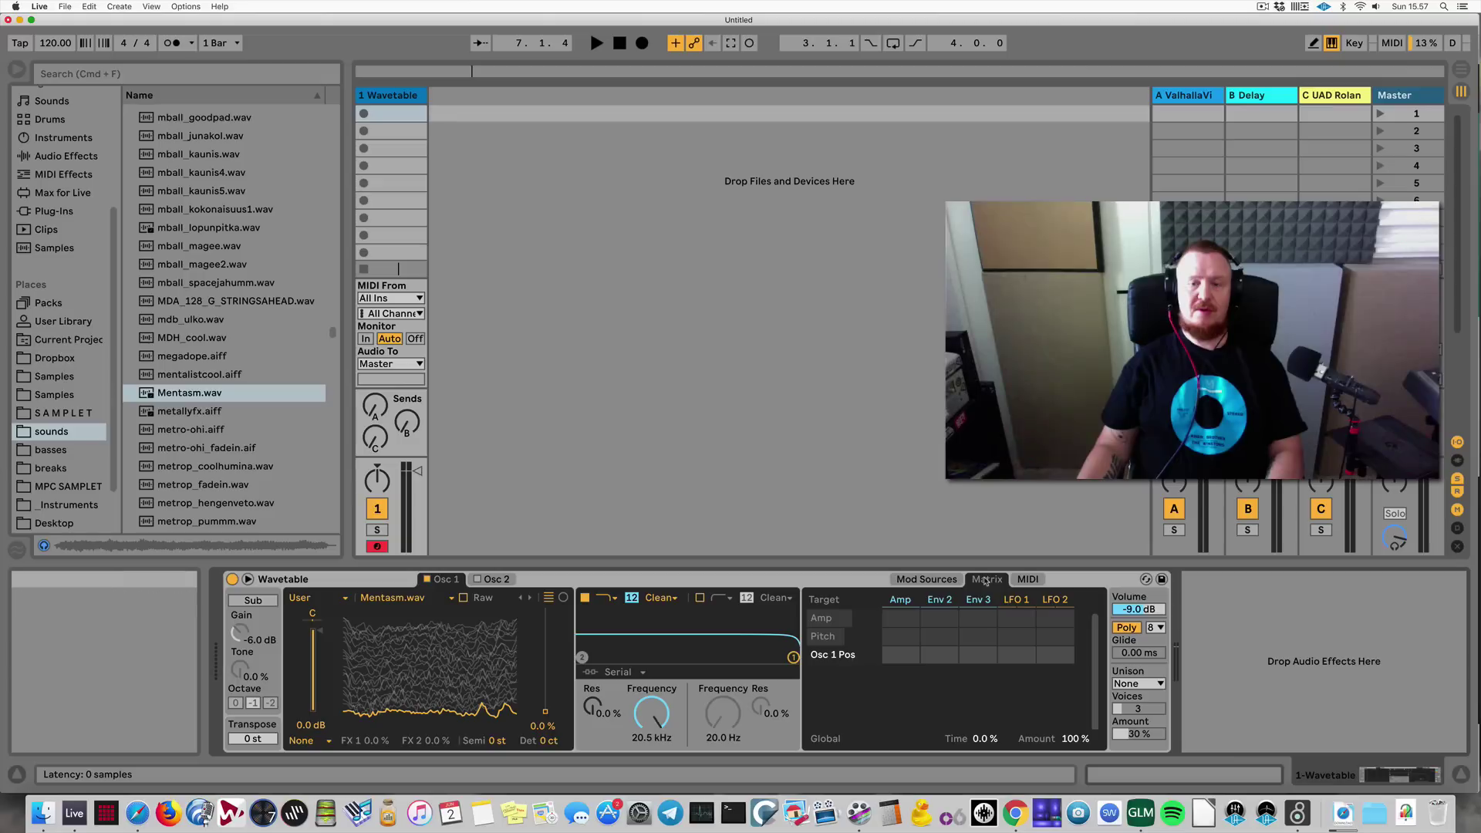
click(1016, 634)
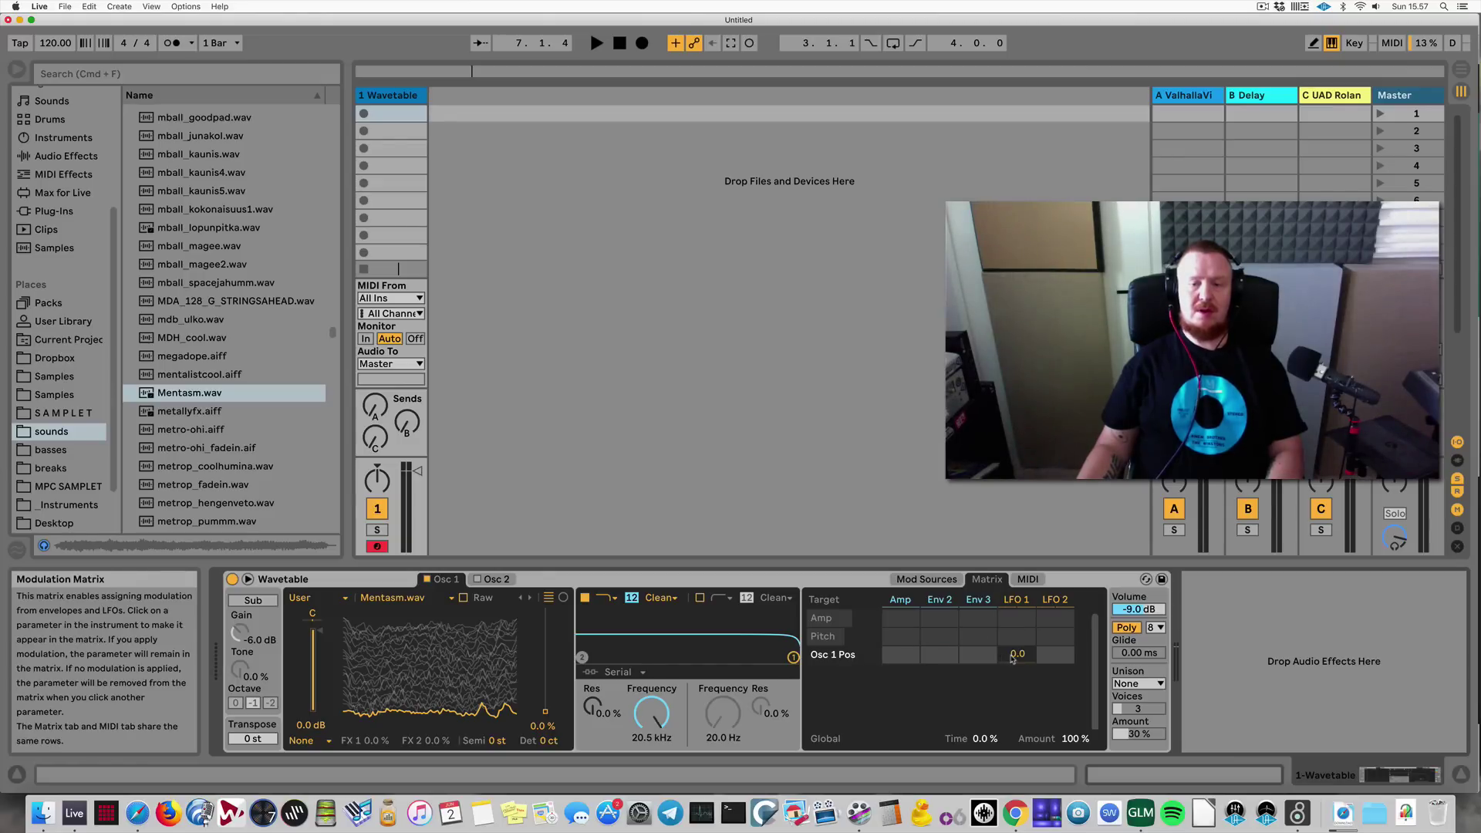
mouse_move(1016, 653)
mouse_down()
mouse_move(1017, 672)
mouse_move(1017, 627)
mouse_up()
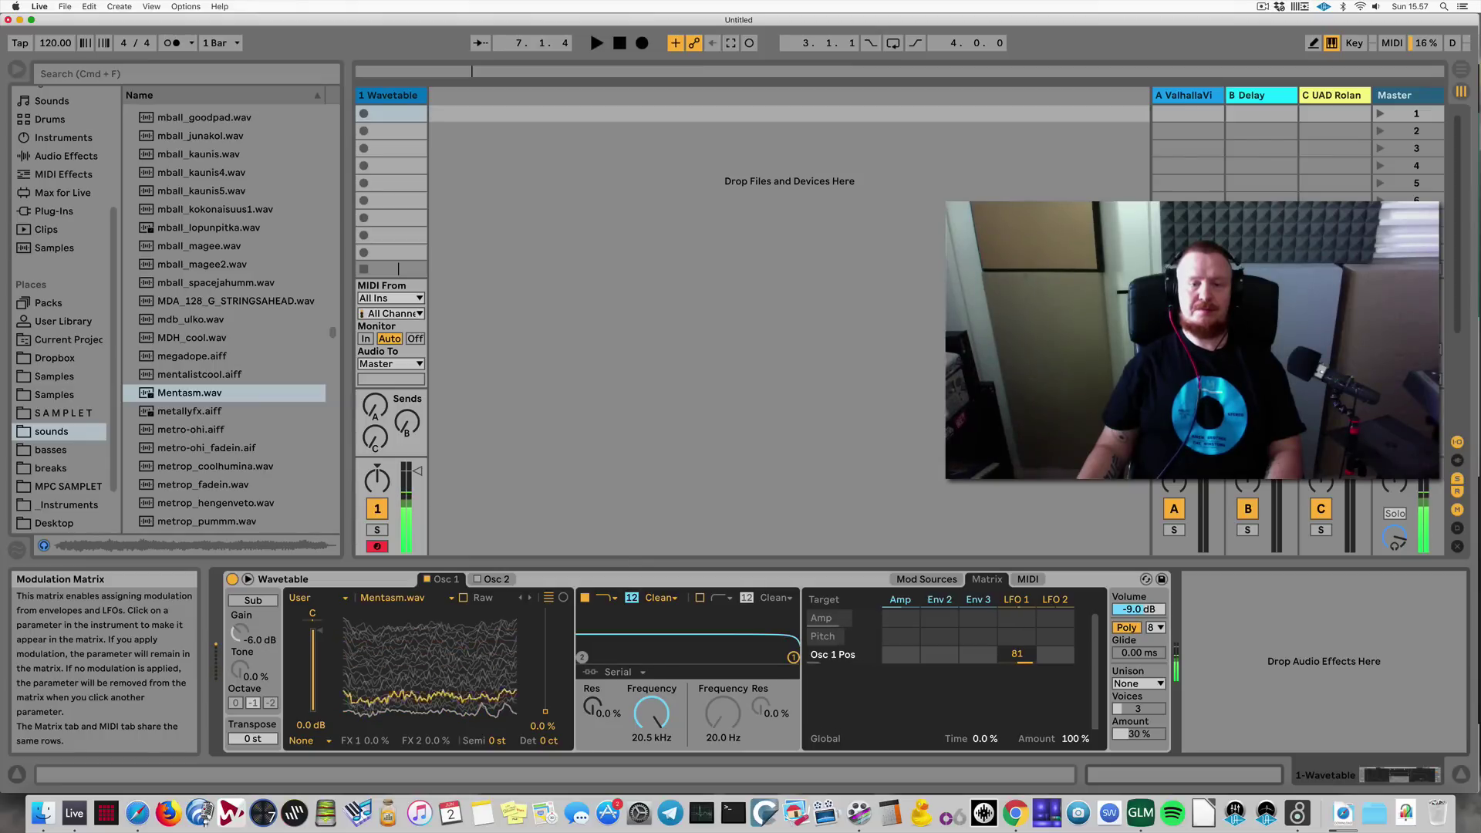
click(243, 394)
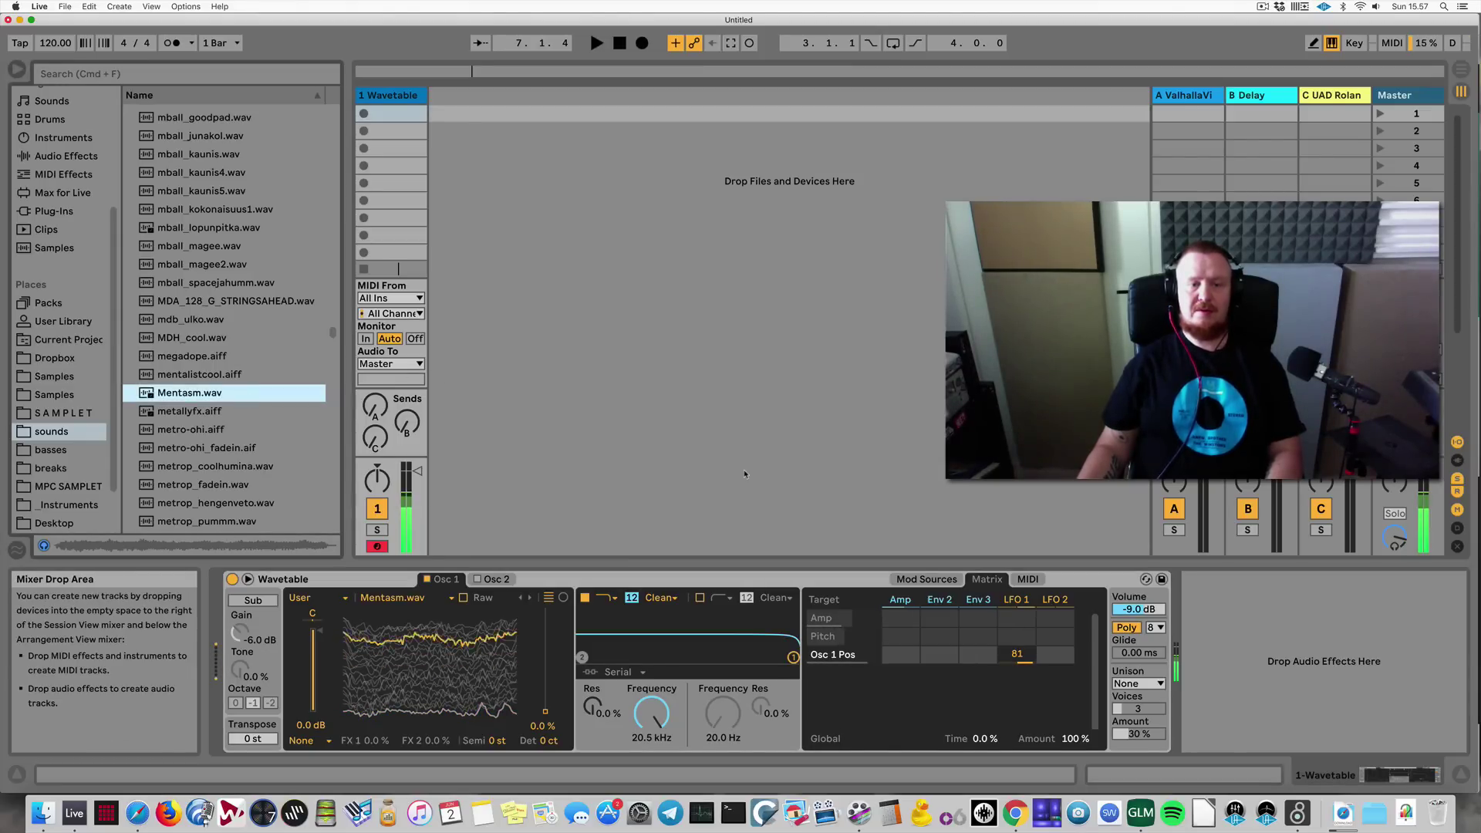
Step: Drag LFO 1's Rate down to 0.29 Hz
click(947, 584)
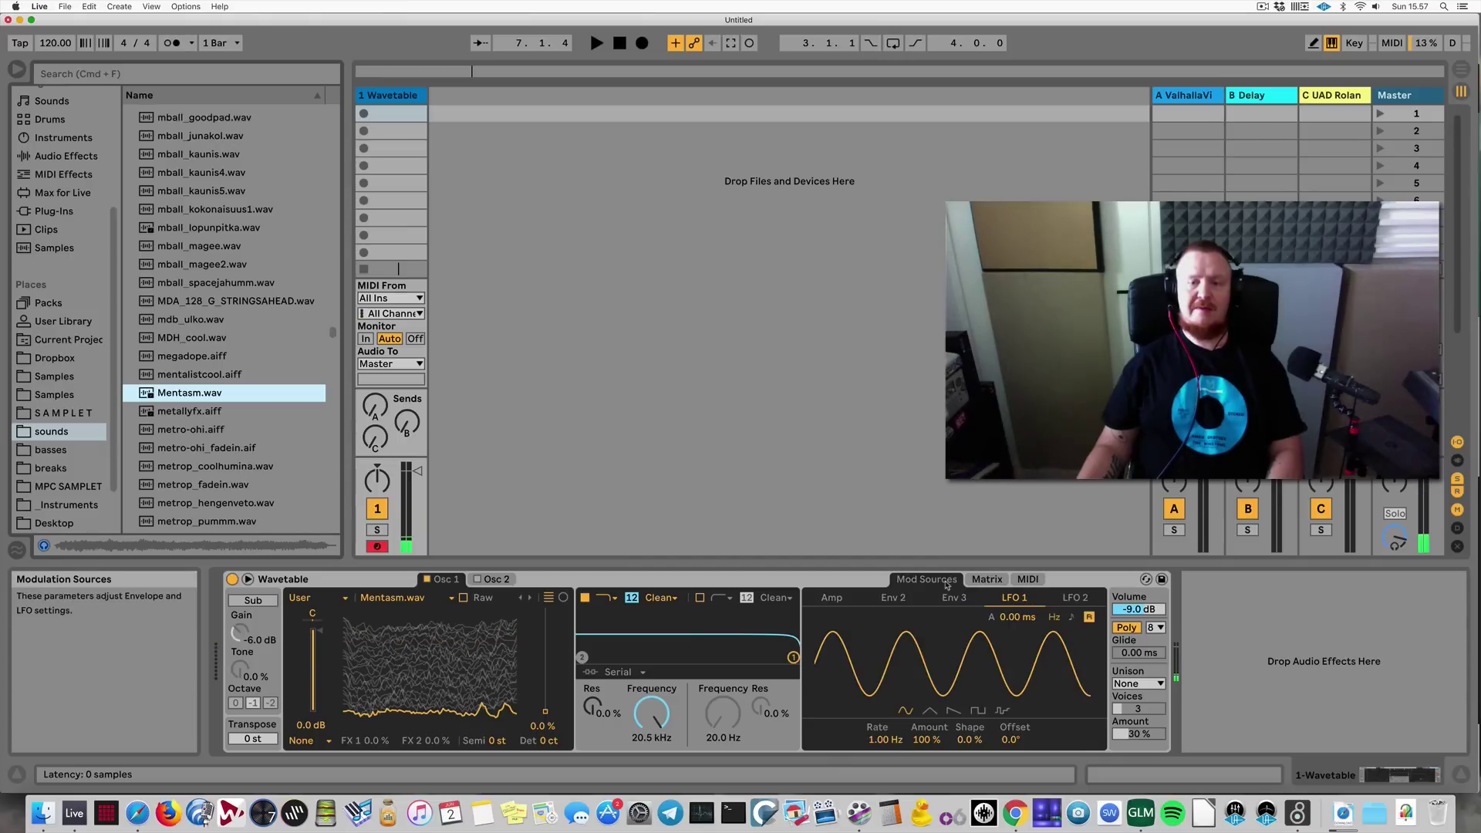
mouse_move(886, 738)
mouse_down()
mouse_move(885, 778)
mouse_move(885, 752)
mouse_up()
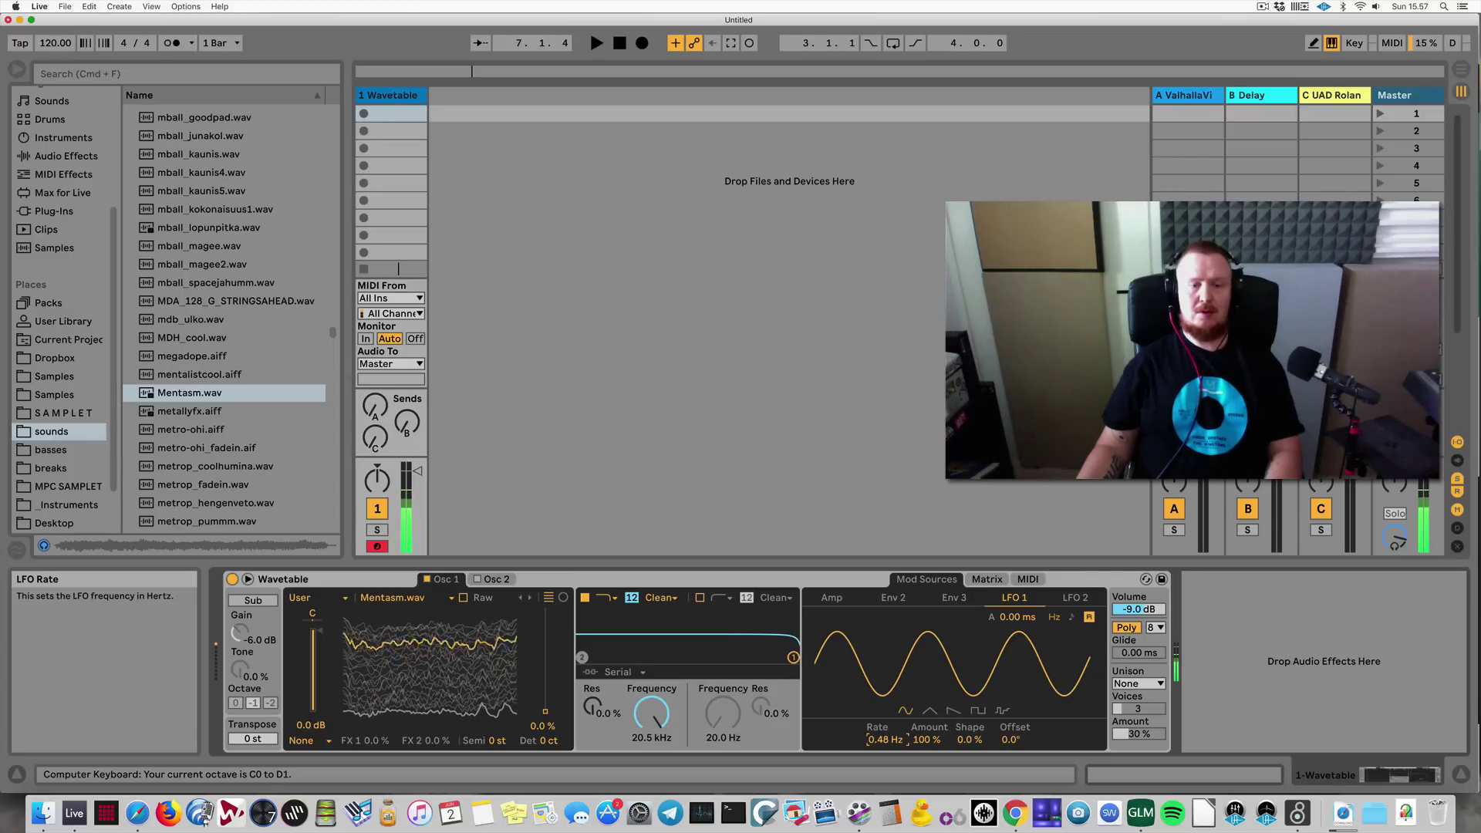
drag(885, 752, 886, 763)
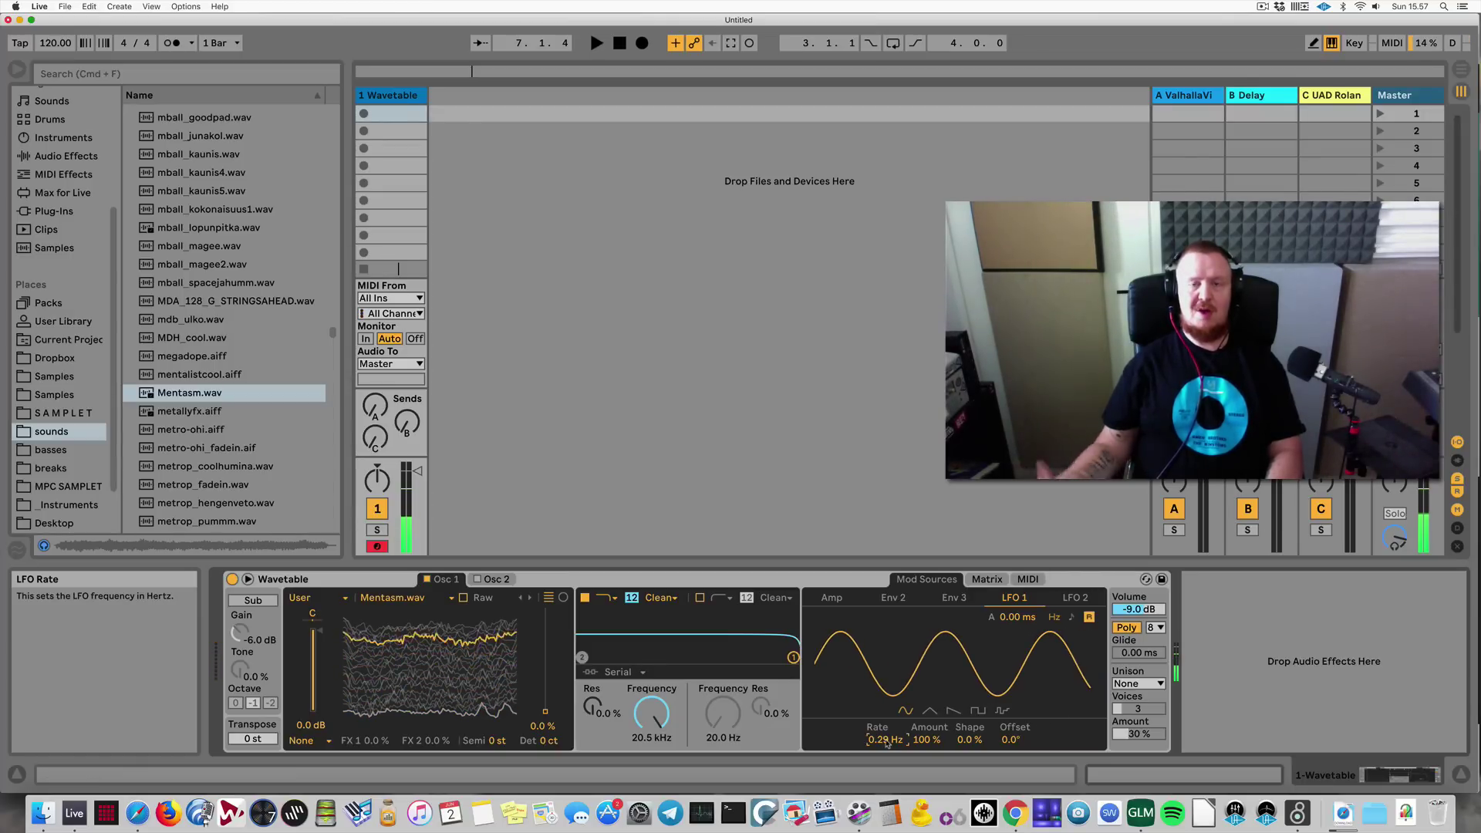
Step: Preview Mentasm.wav and play notes to hear the slower wavetable sweep
click(259, 395)
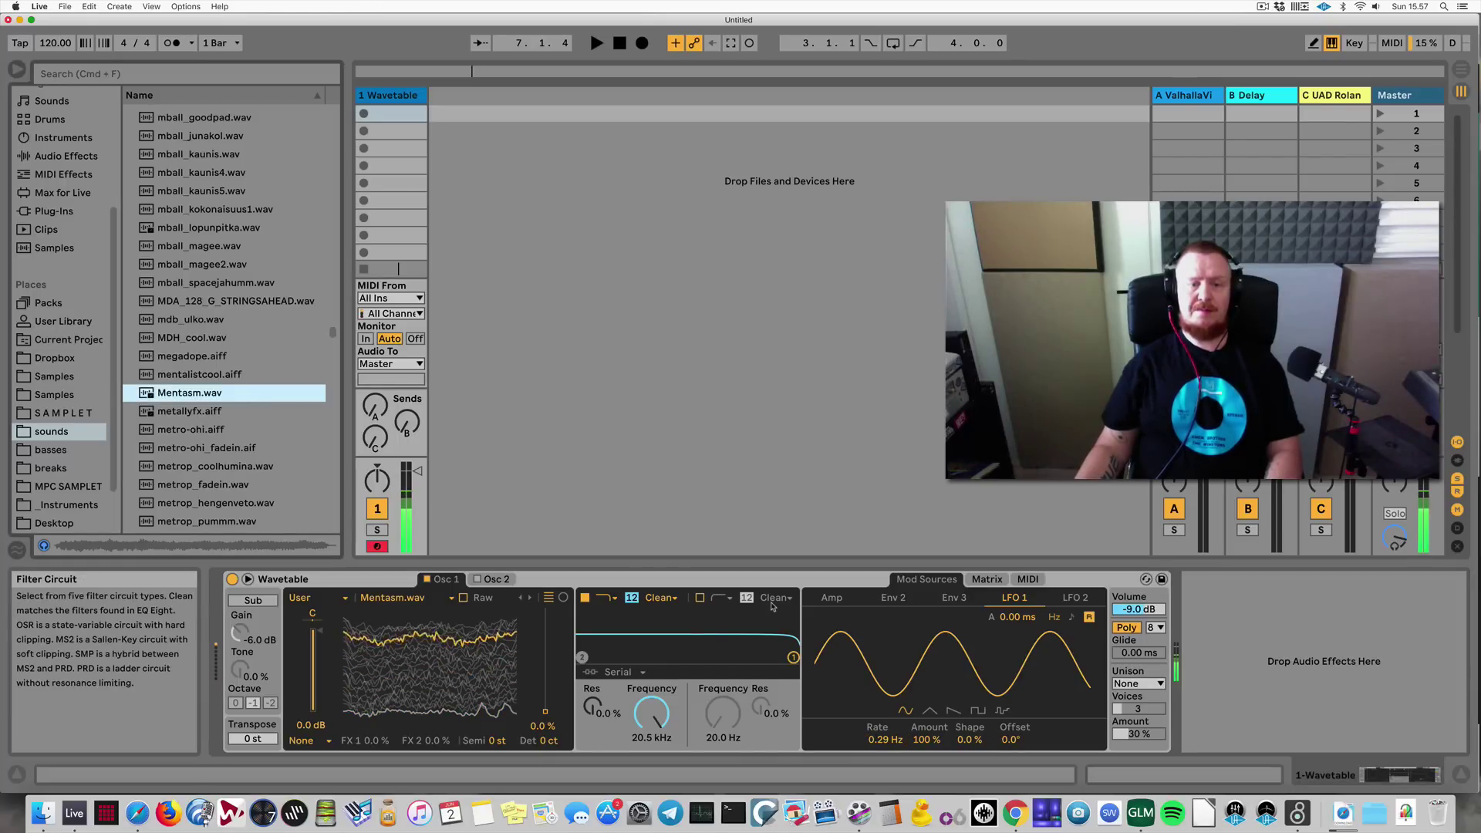
key(v)
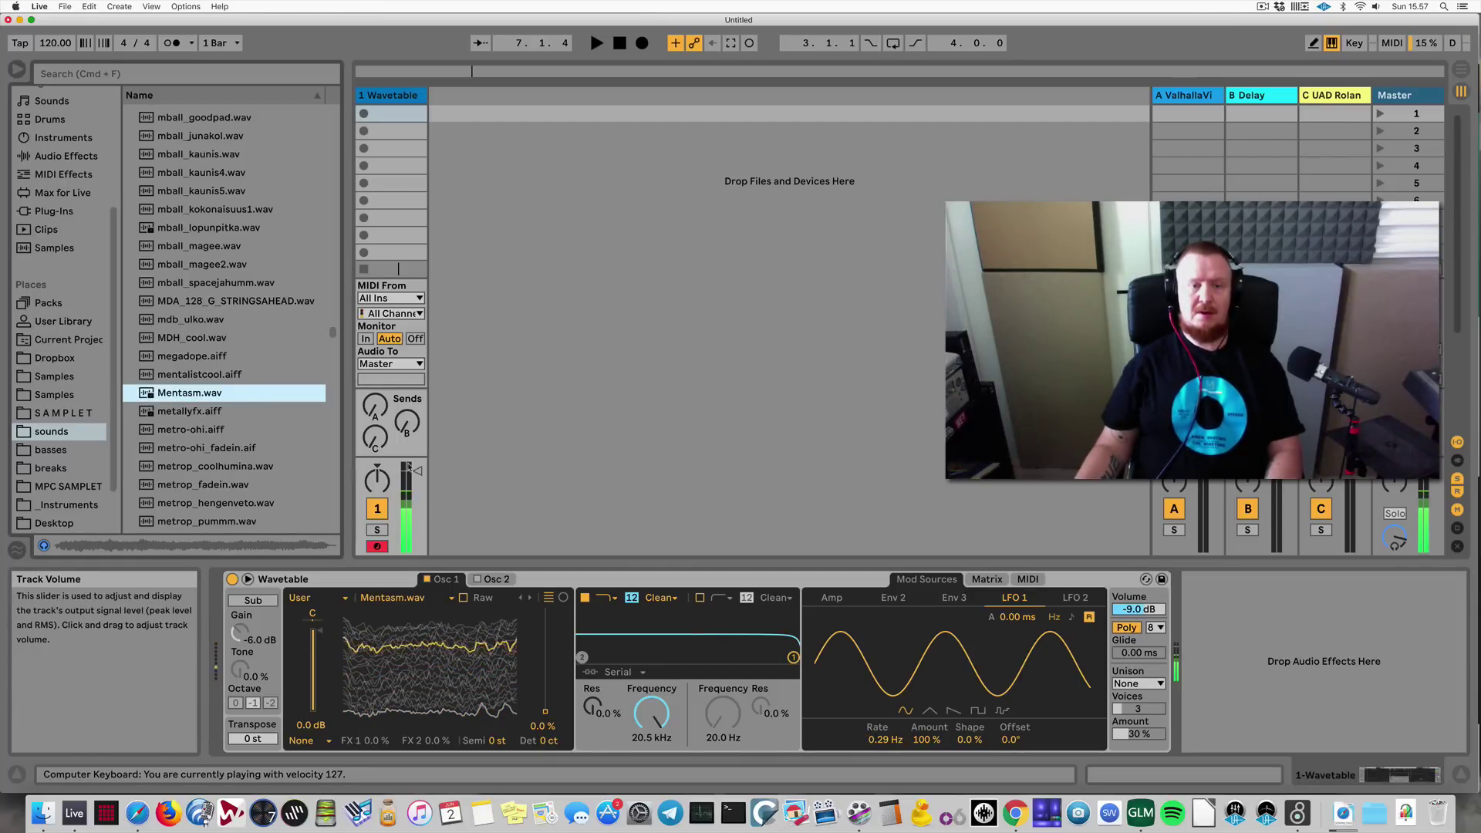
click(417, 471)
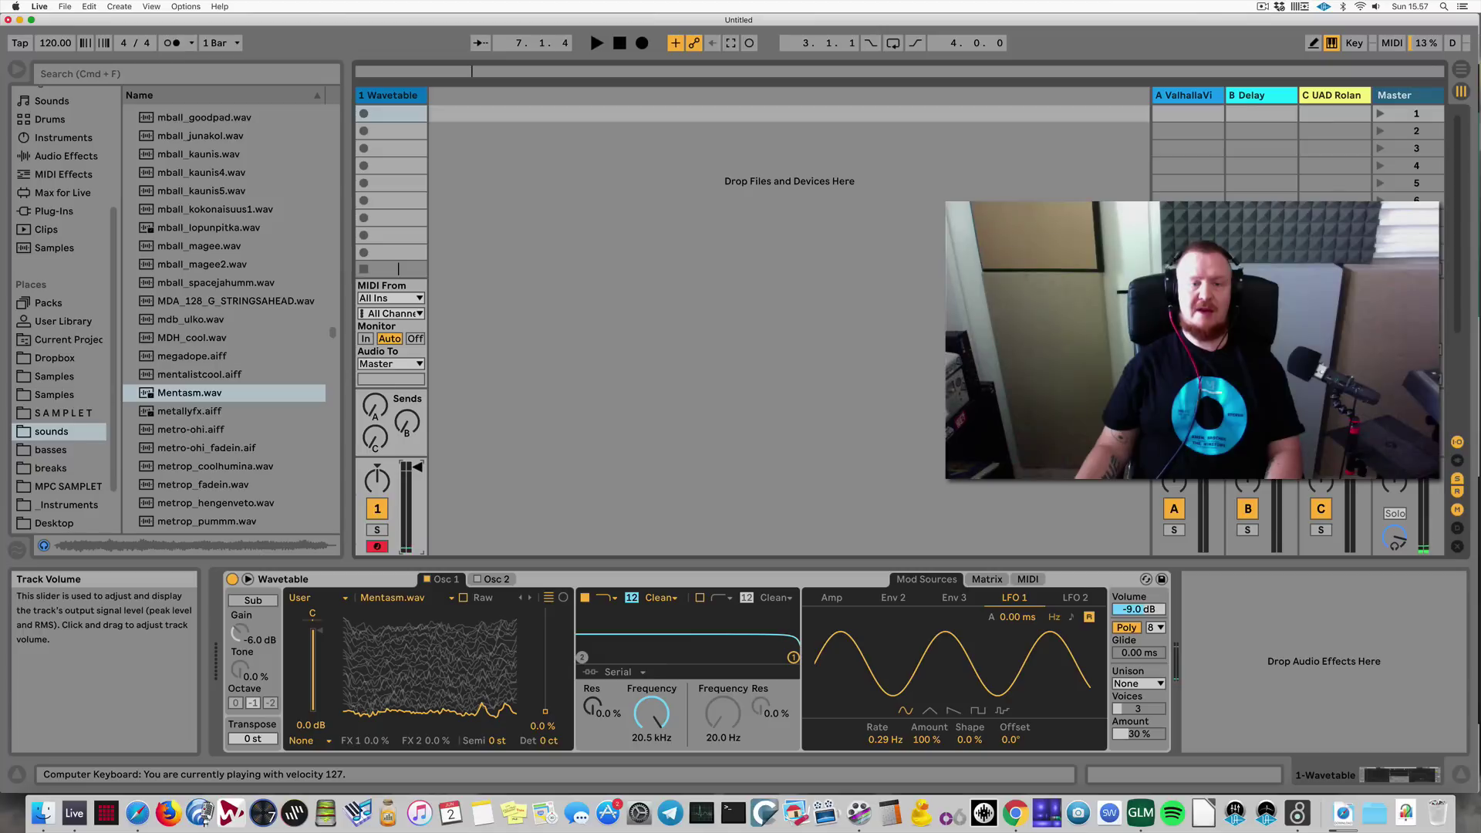
key(a)
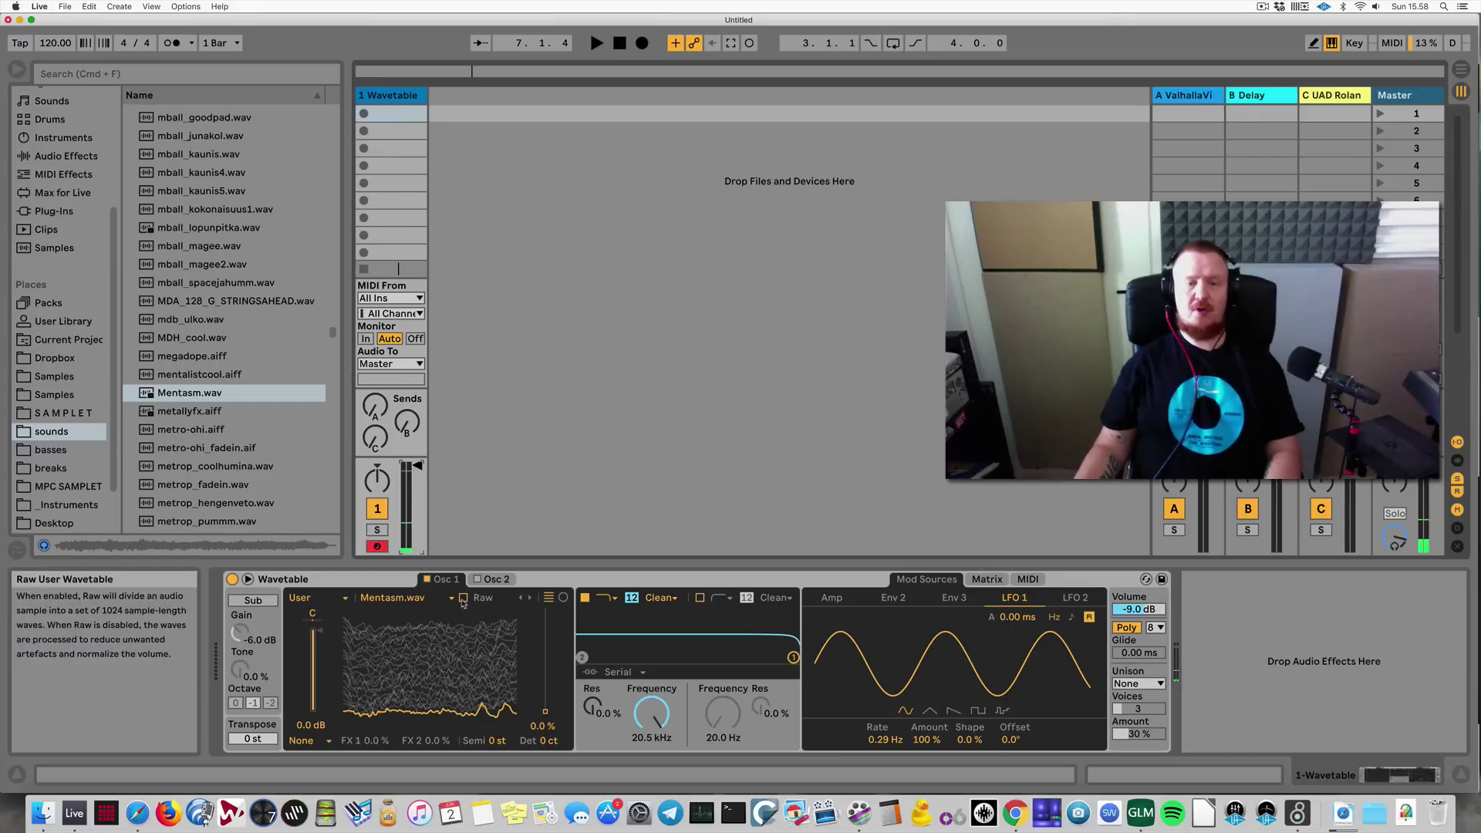
Step: Toggle Raw mode on and off, then lower the Osc 1 Pos / LFO 1 matrix amount to 64
click(462, 598)
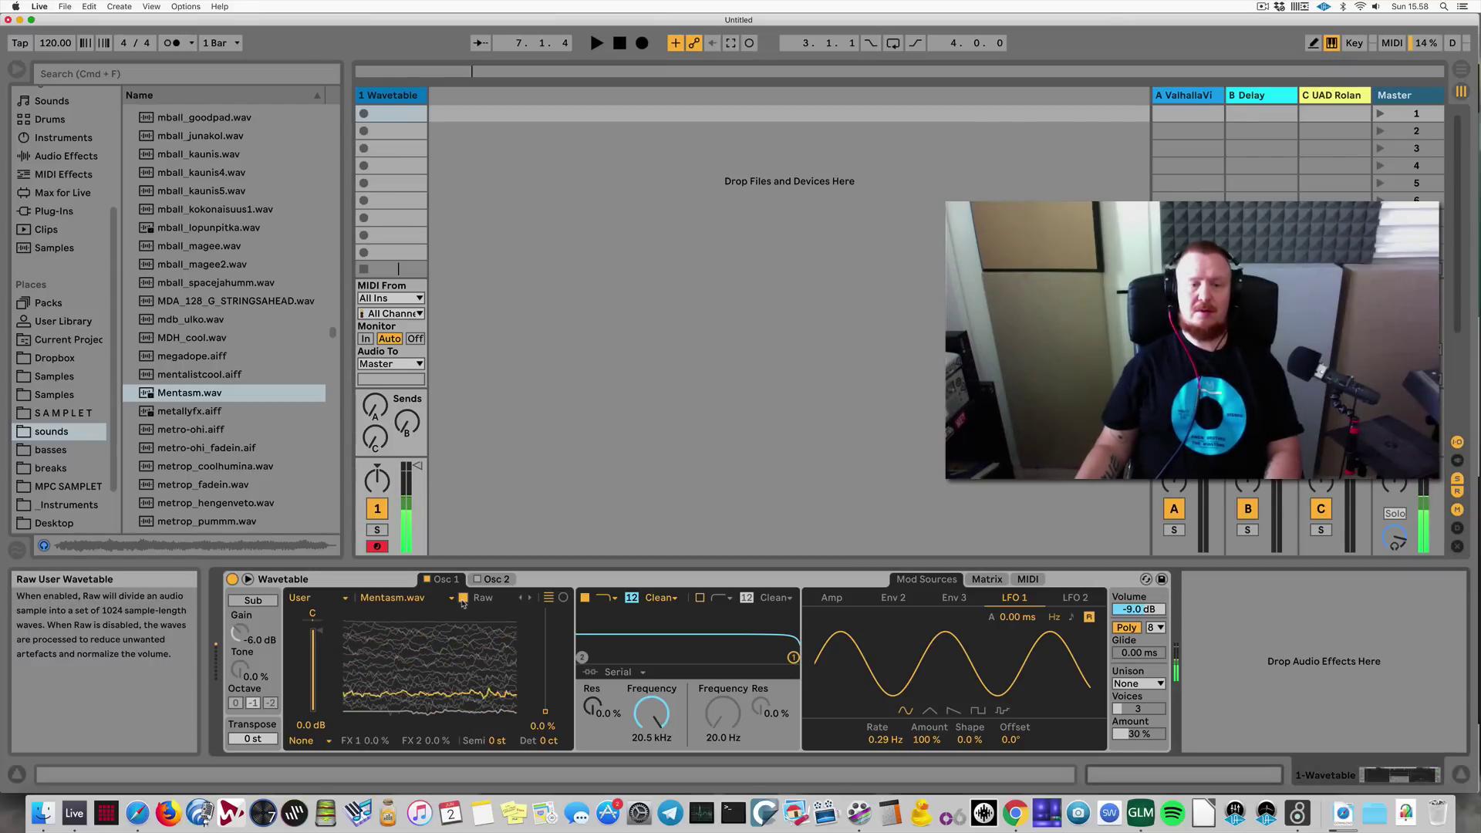
click(463, 598)
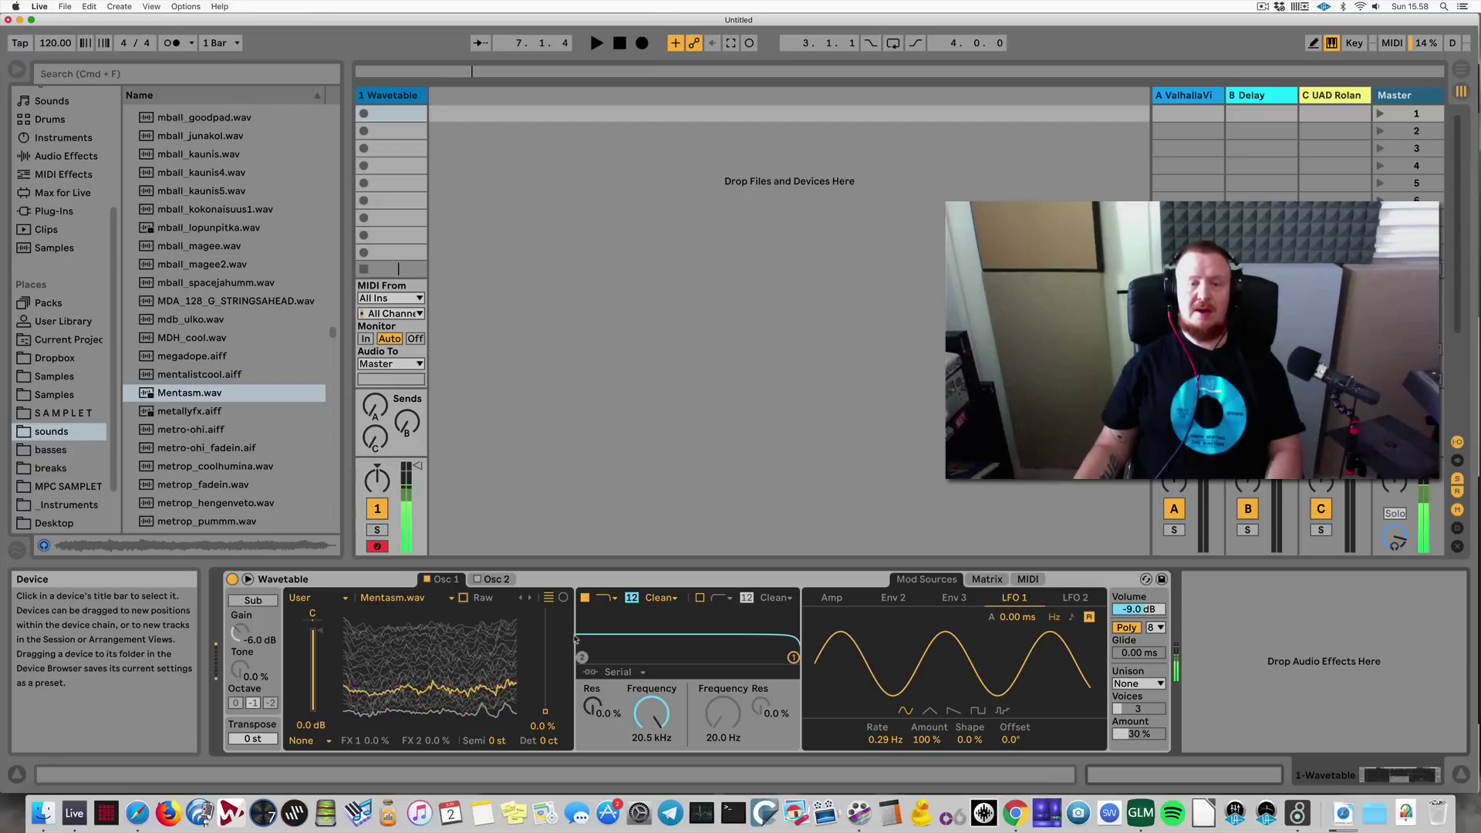
click(988, 579)
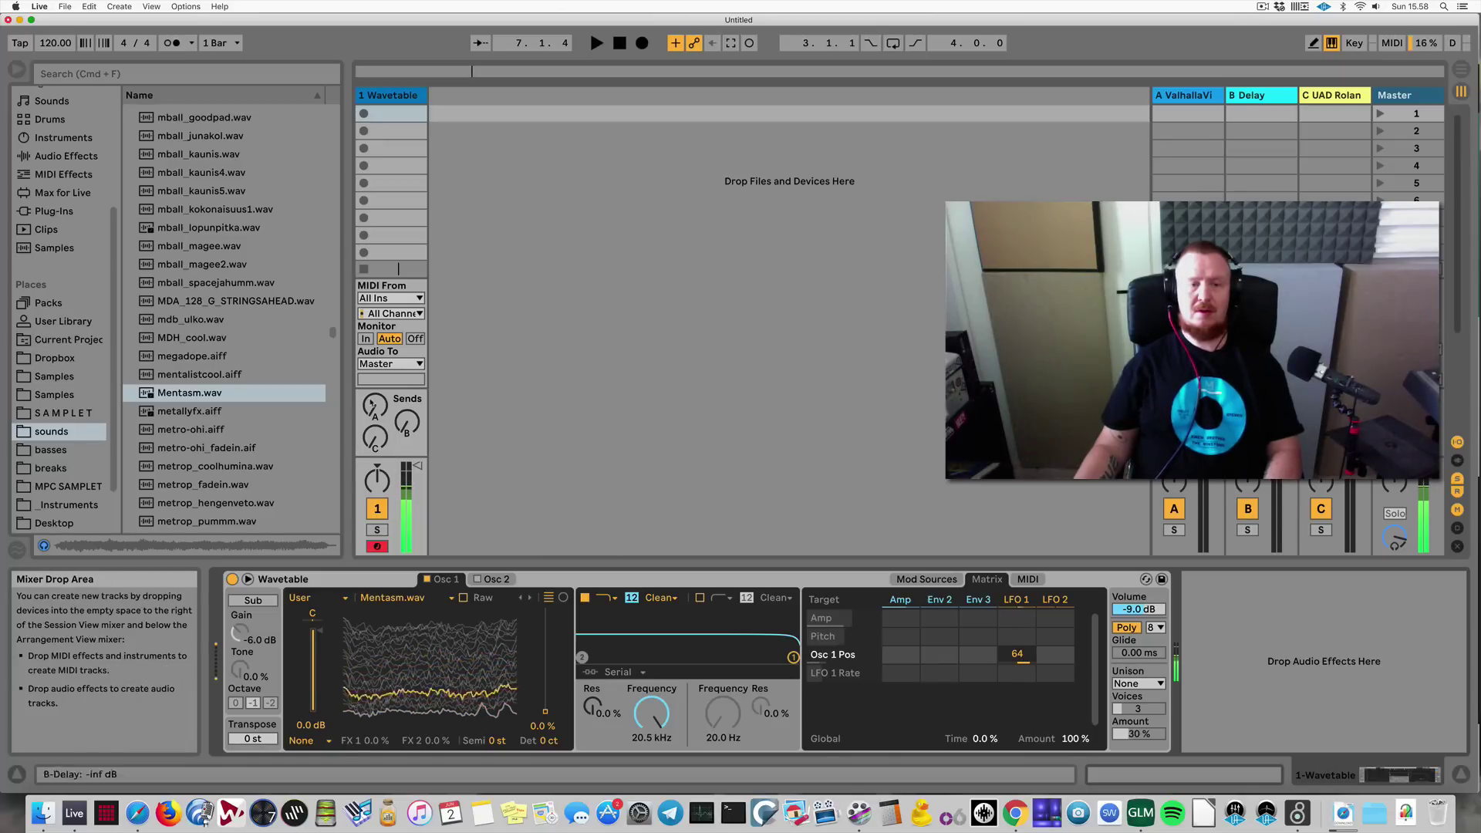
click(239, 398)
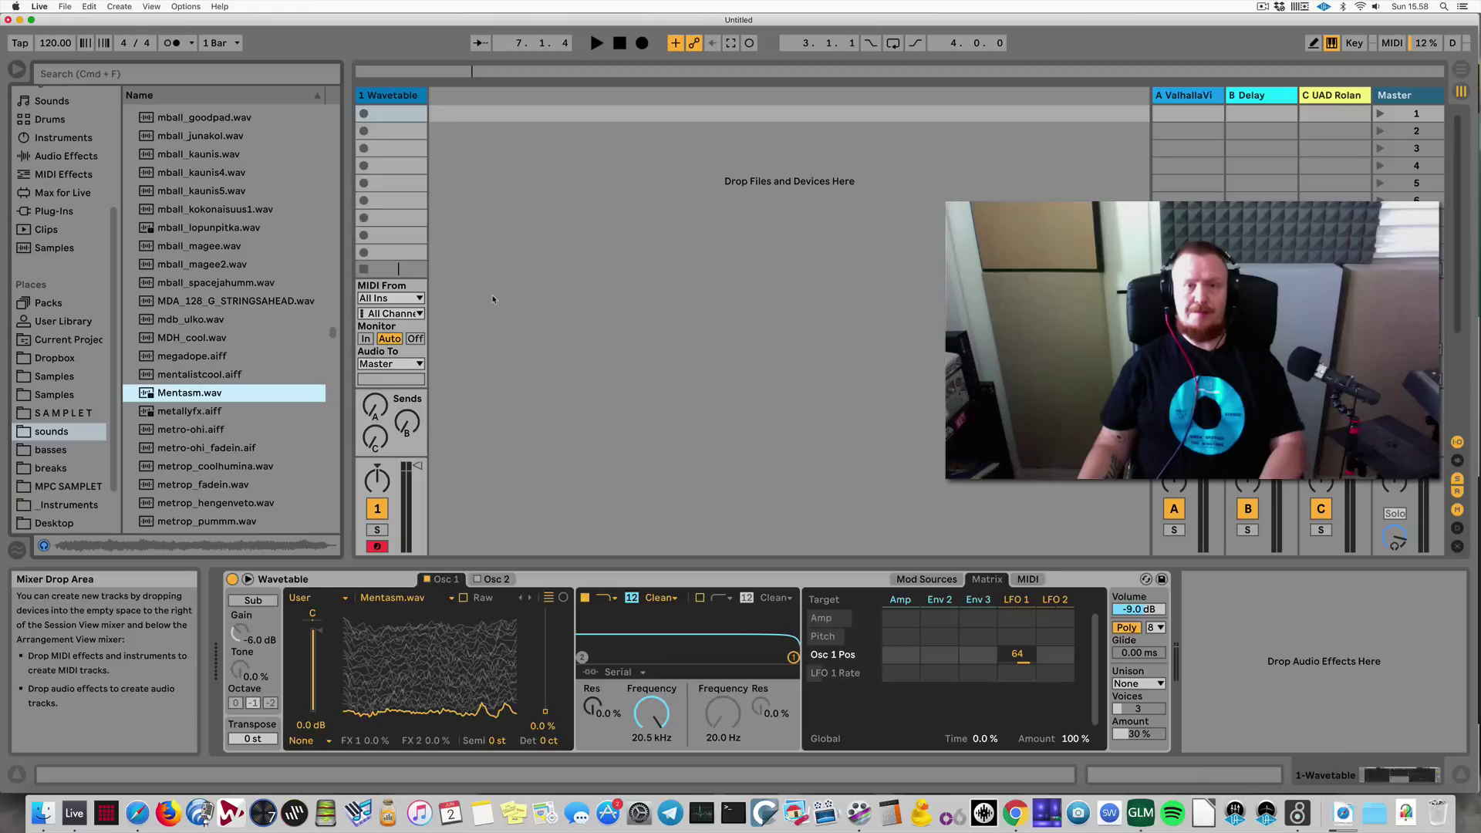
Step: Create a new MIDI track and load Image2Wavetable.amxd found by searching 'image2'
key(super+shift+t)
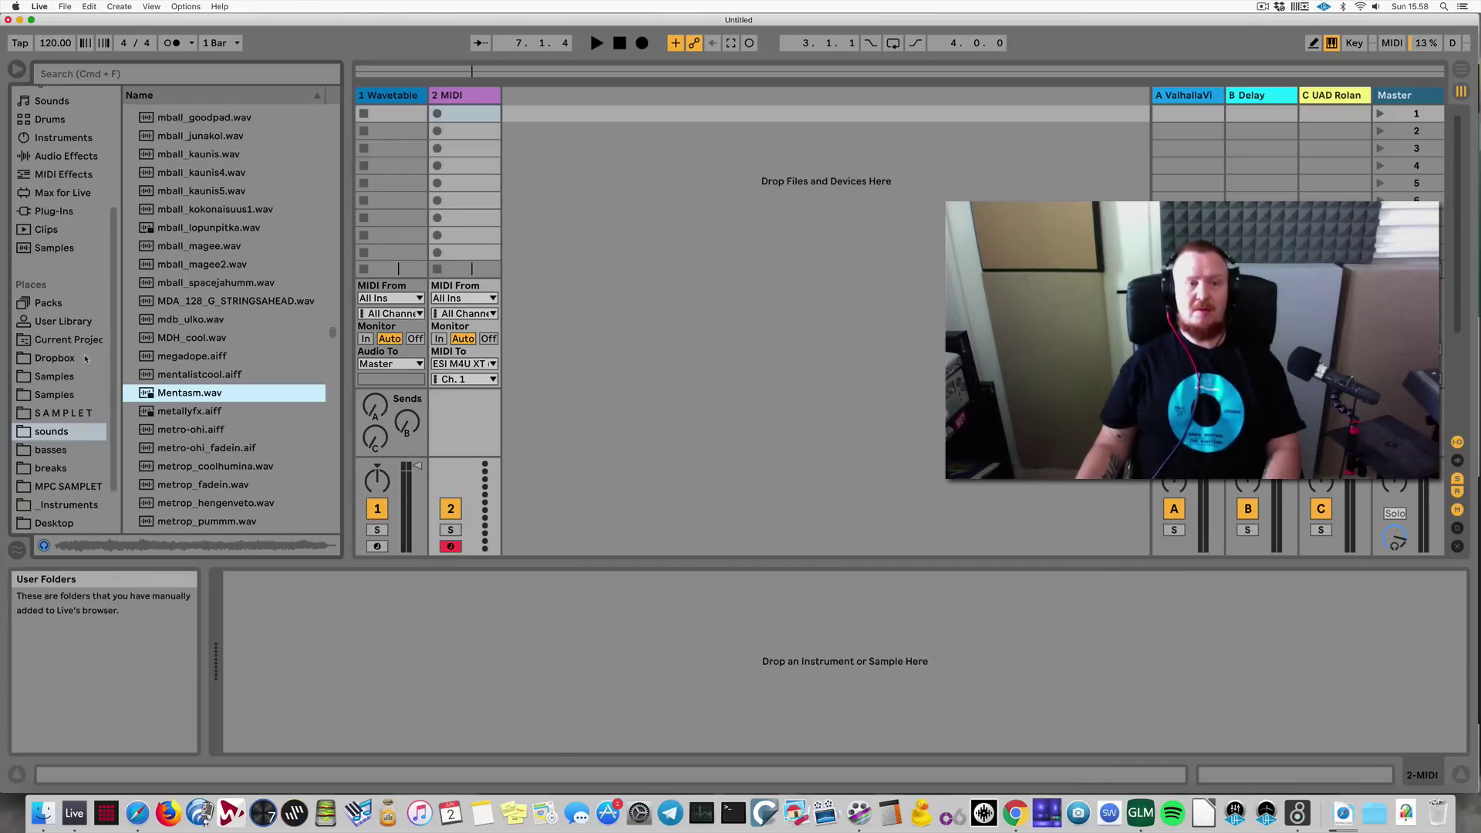
key(super+f)
text(im)
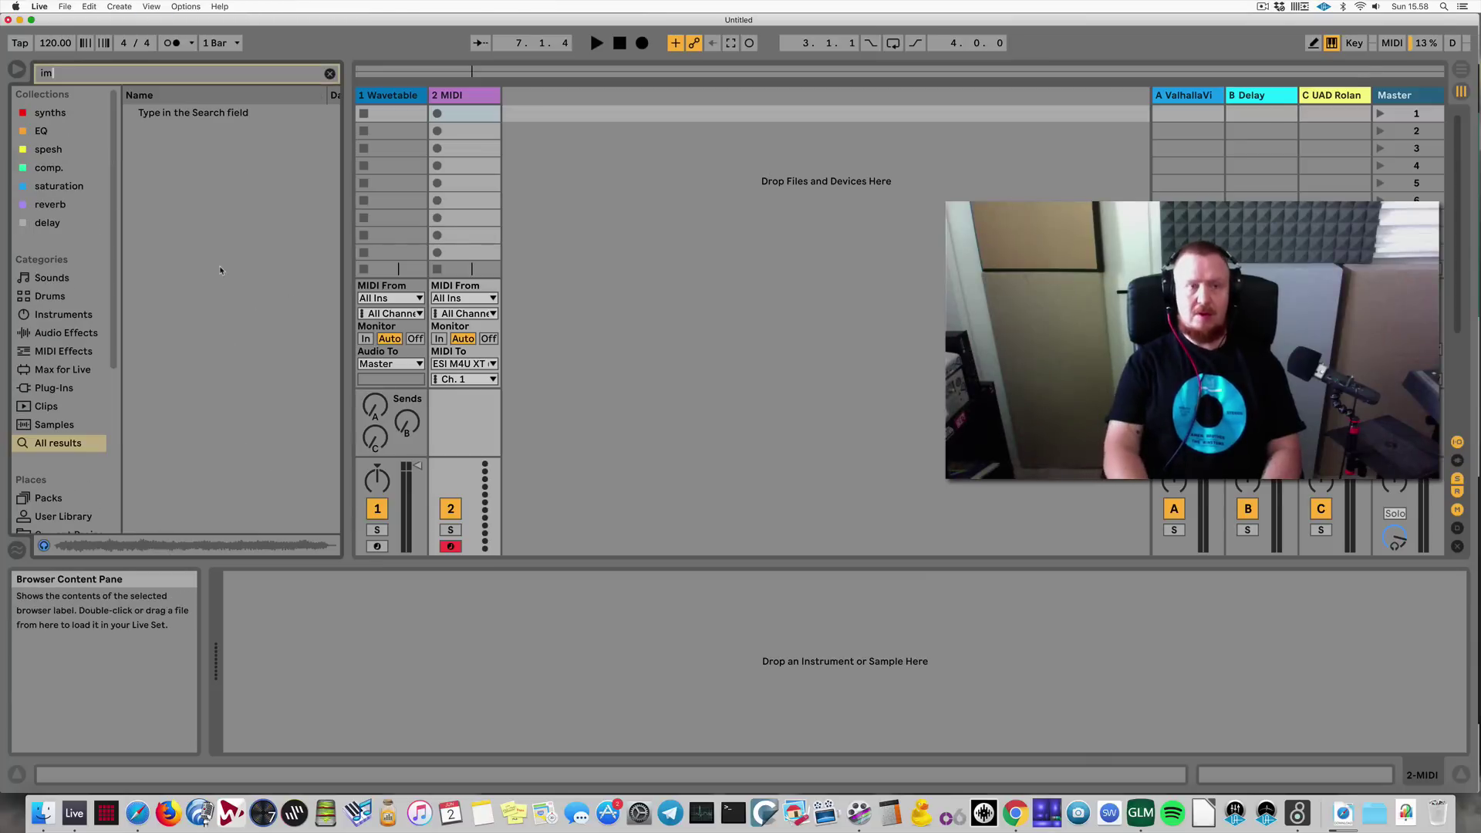
text(age2)
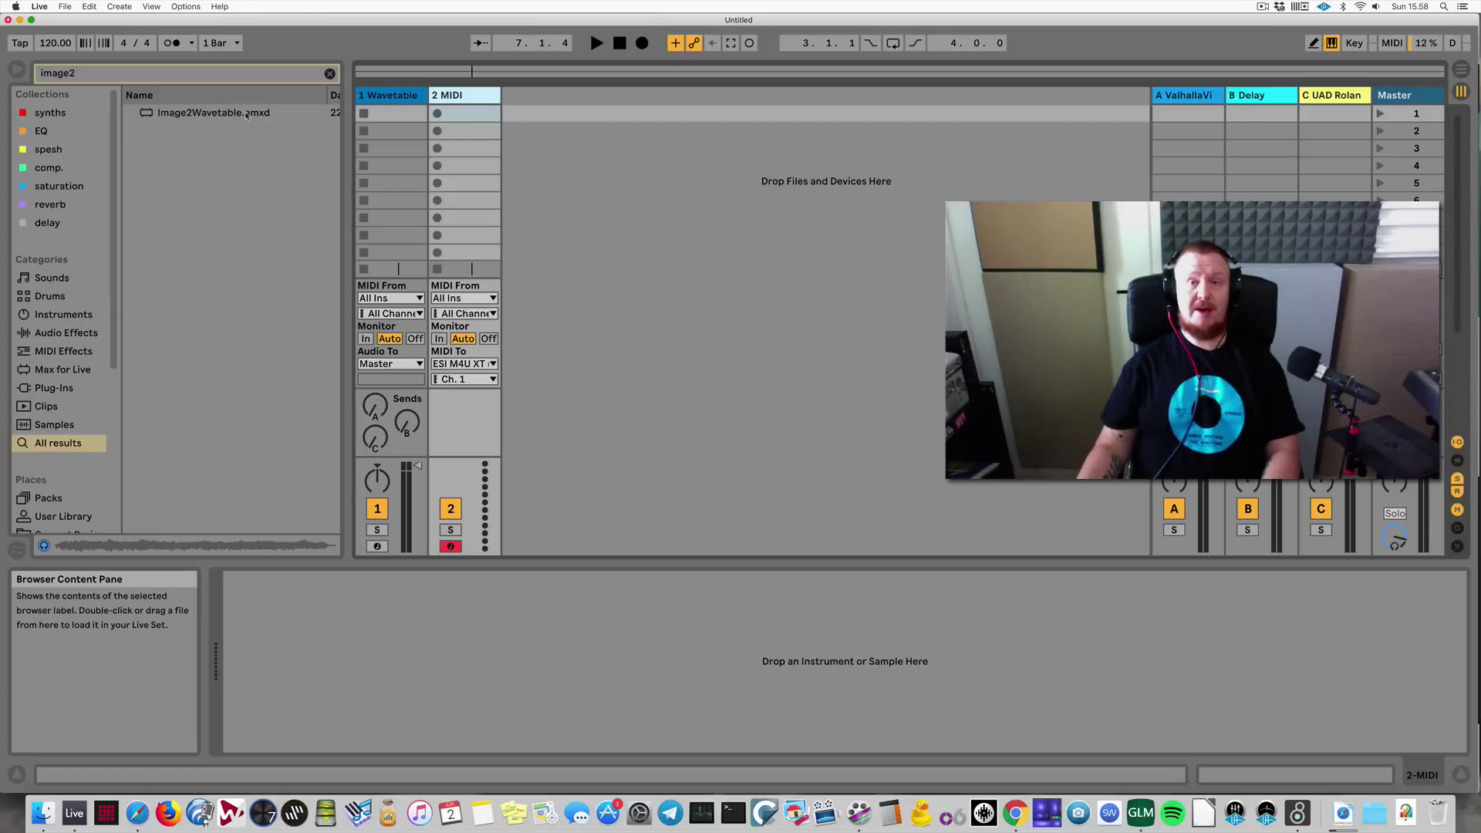
double_click(247, 115)
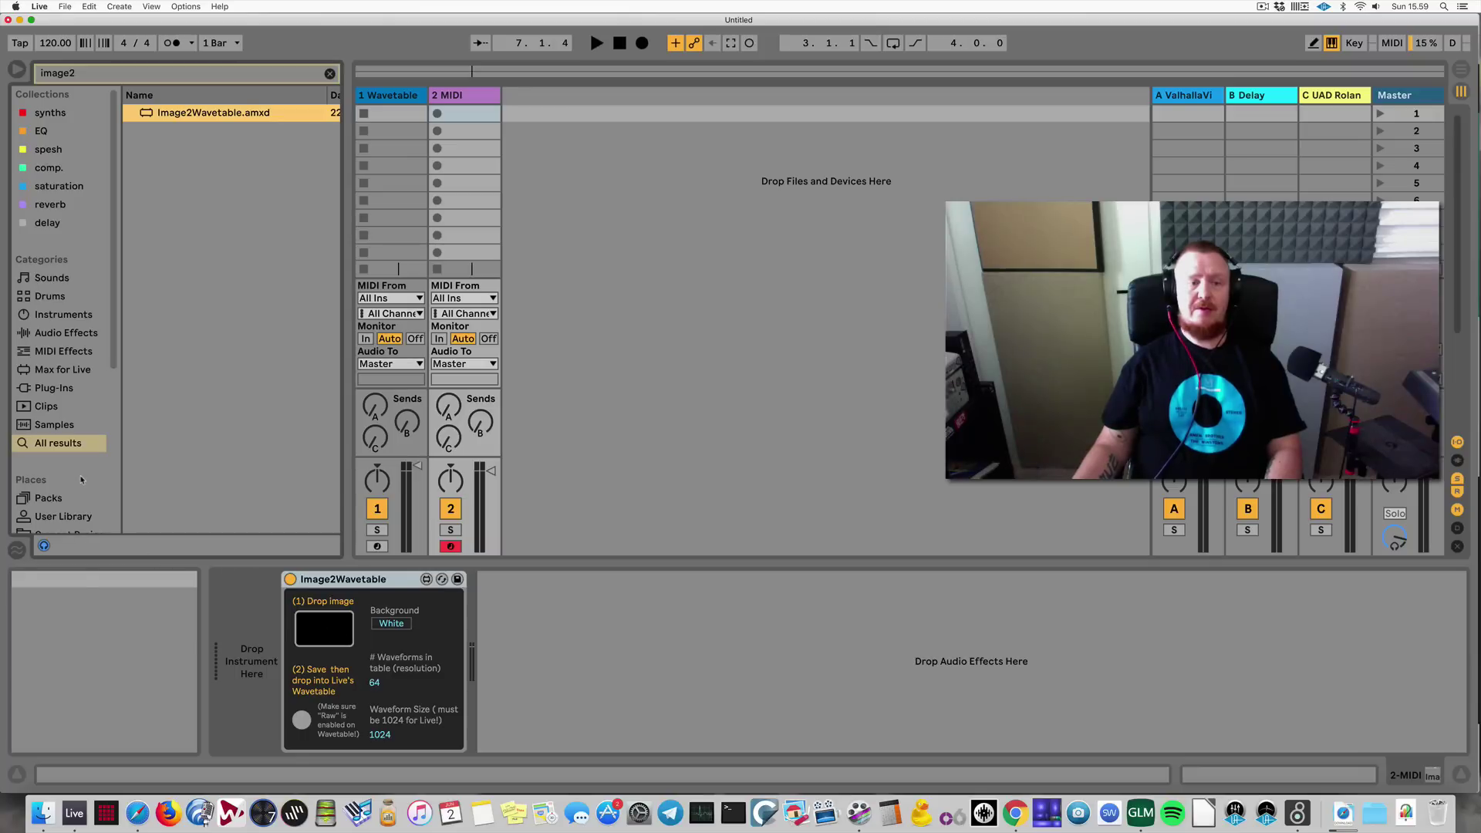
Step: List the Desktop files in the browser, clearing the 'image2' search
scroll(81, 479, down, 5)
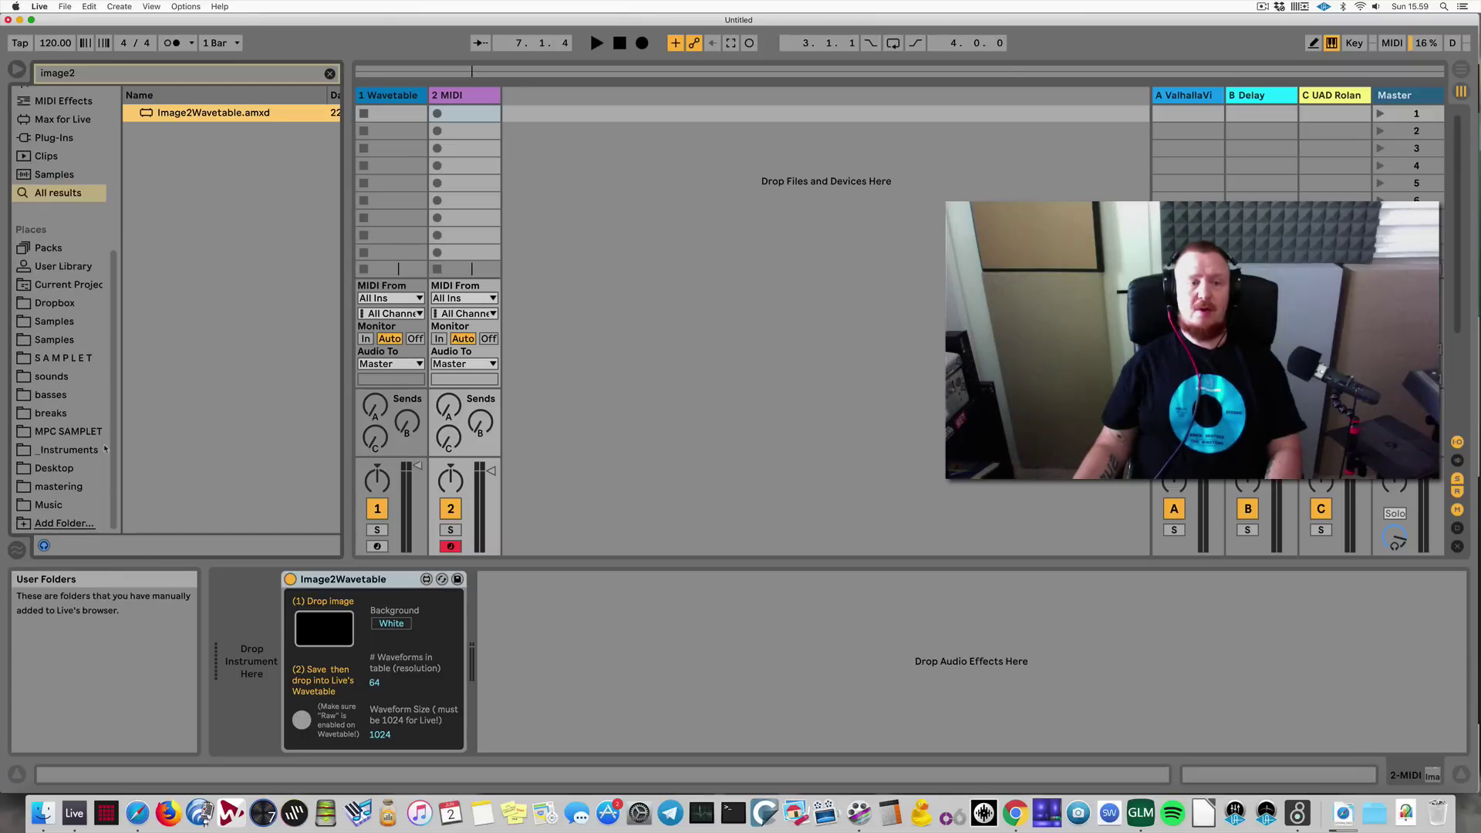
click(68, 468)
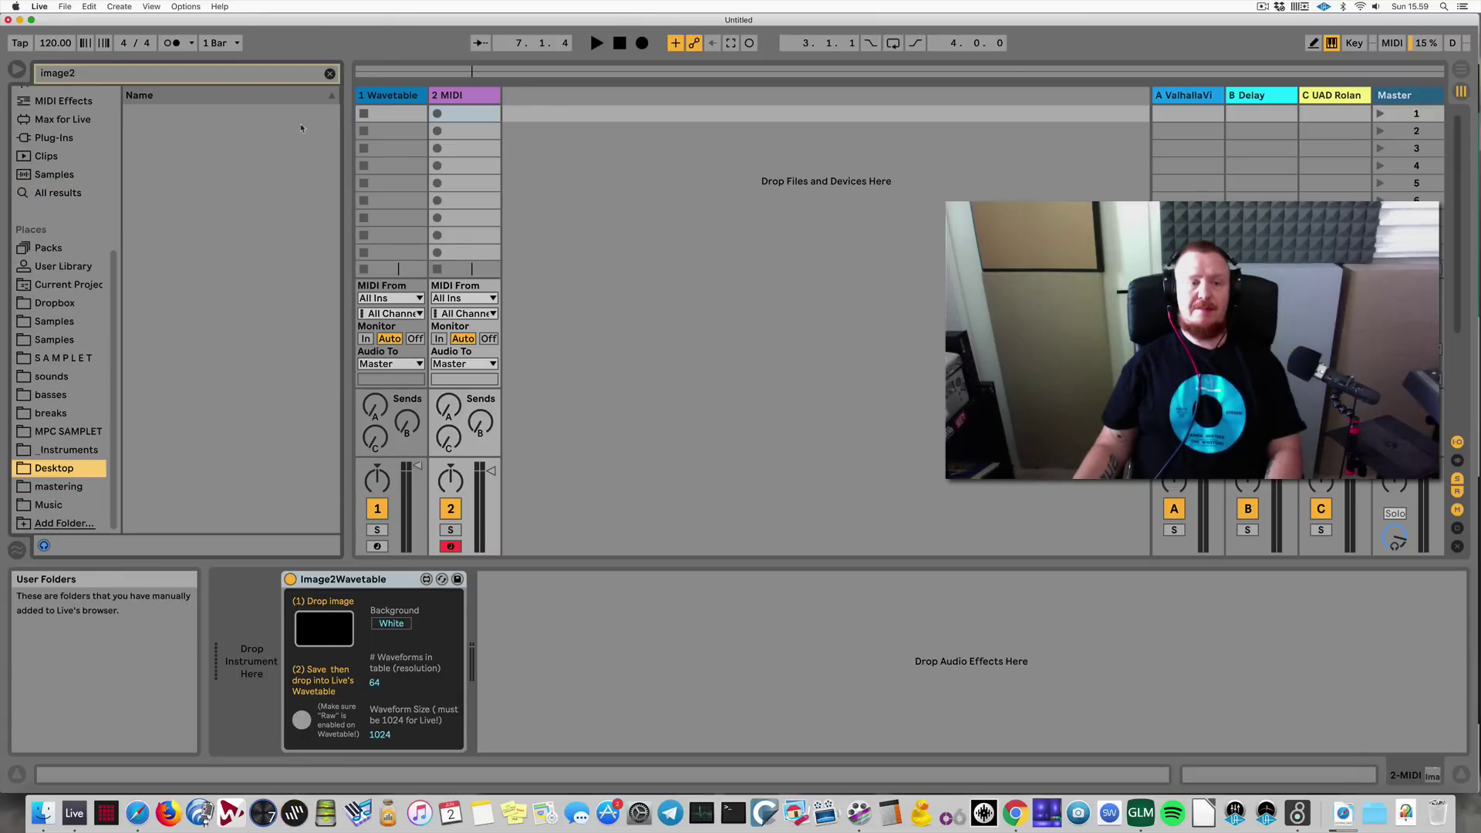
click(330, 73)
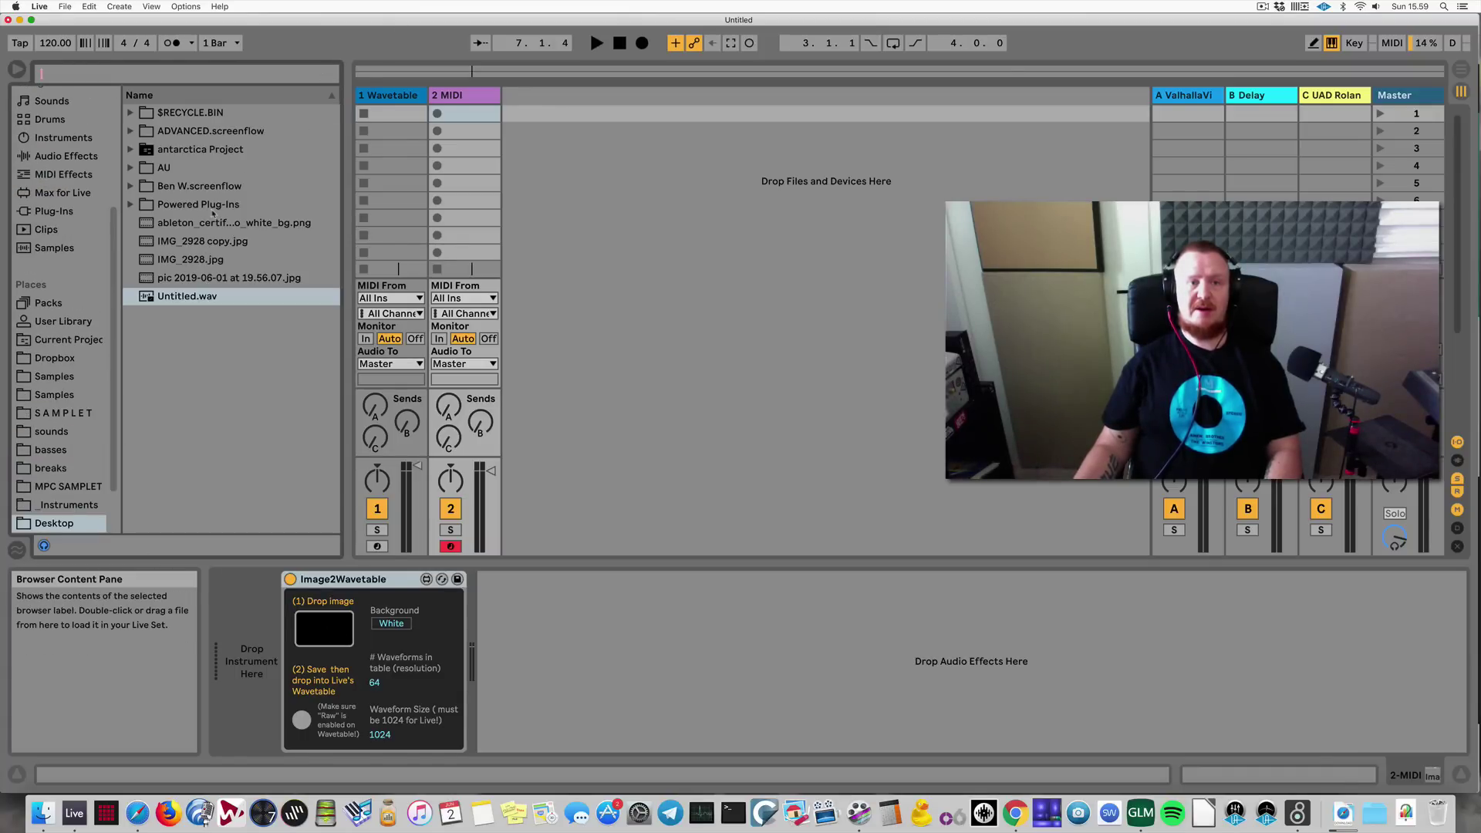
Step: Reveal the Certified Trainer logo PNG in Finder and Quick Look it before returning to Live
right_click(234, 225)
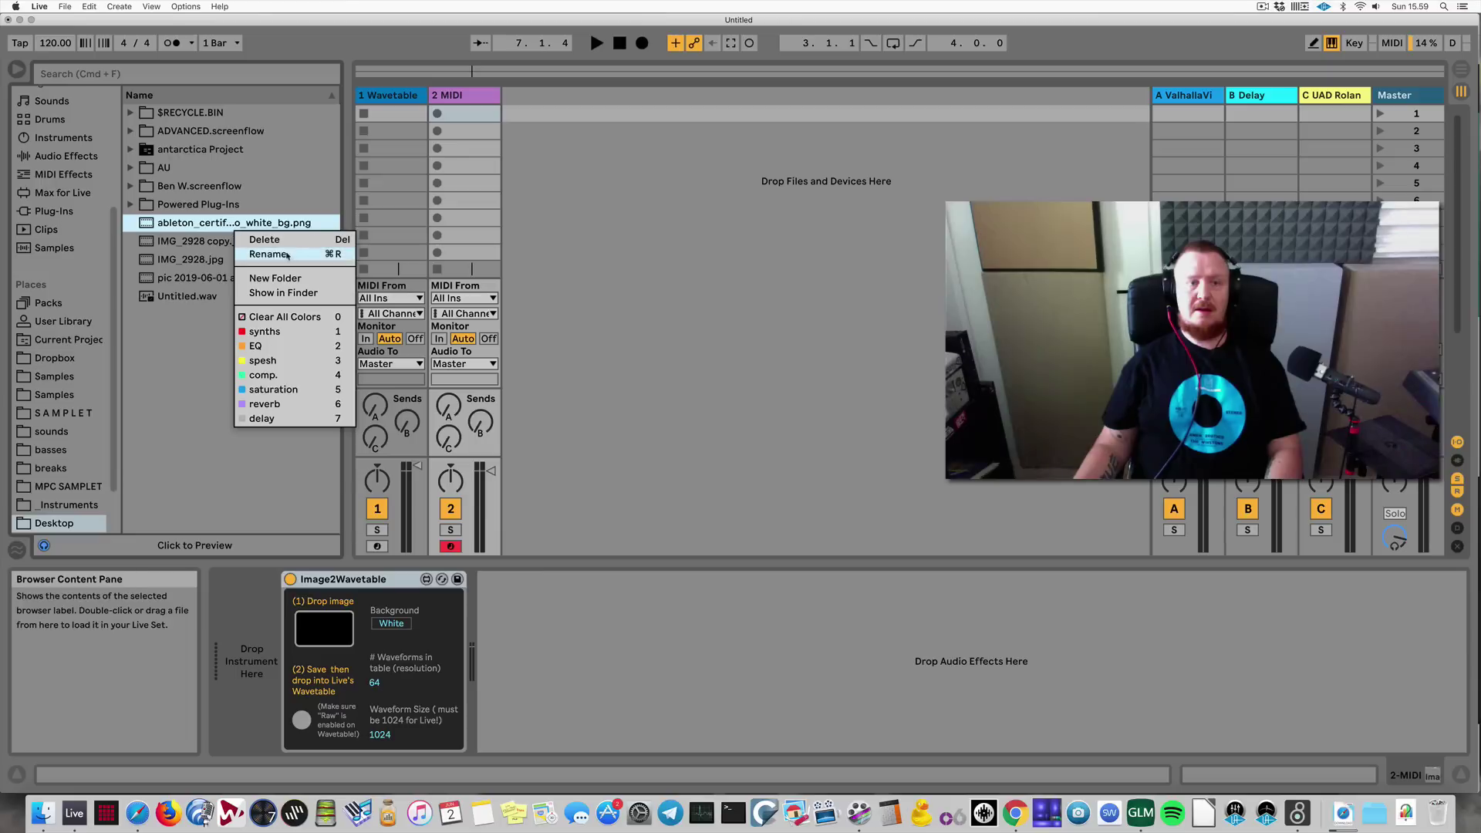
click(289, 293)
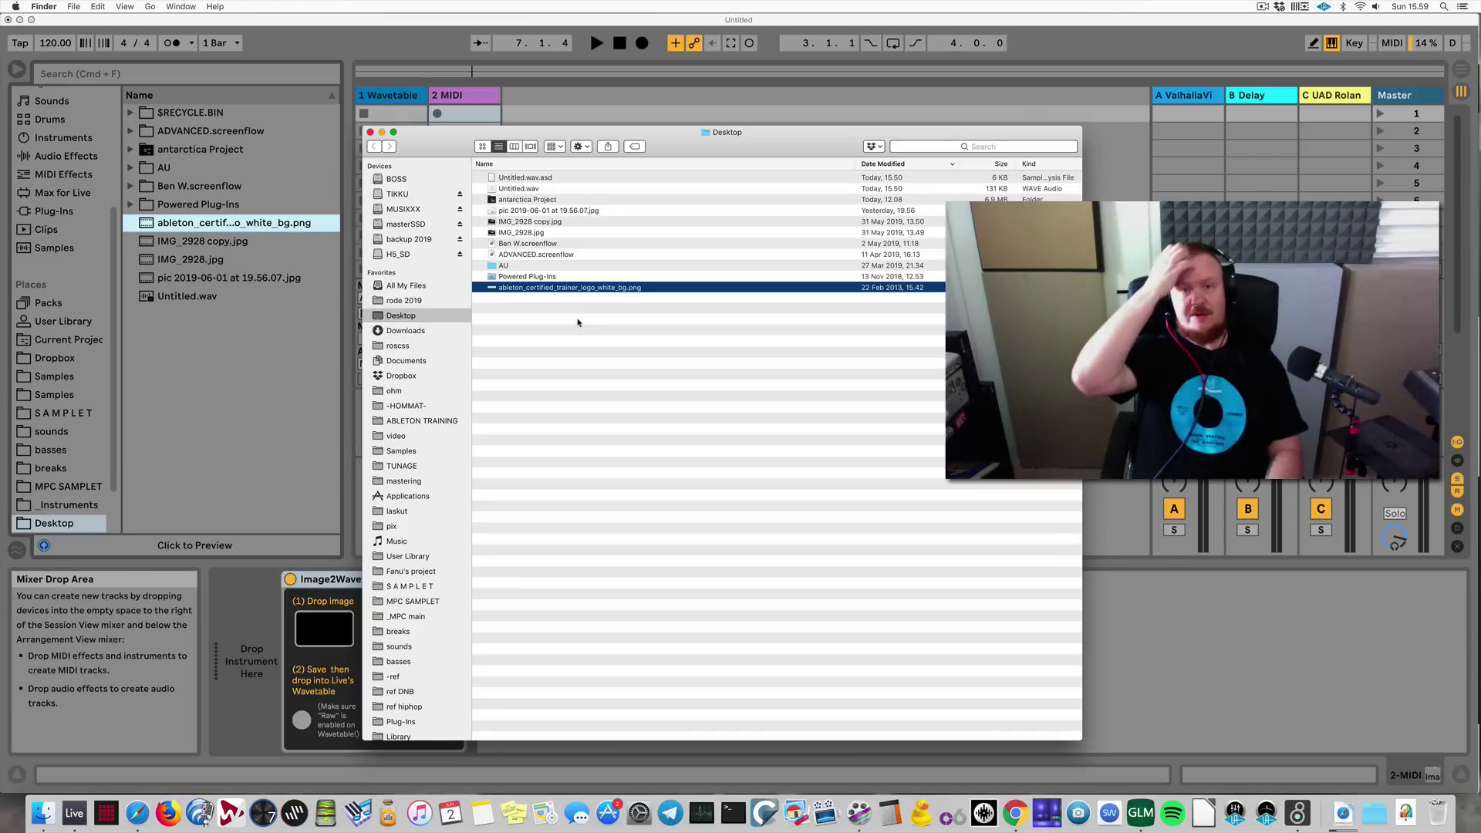
key(space)
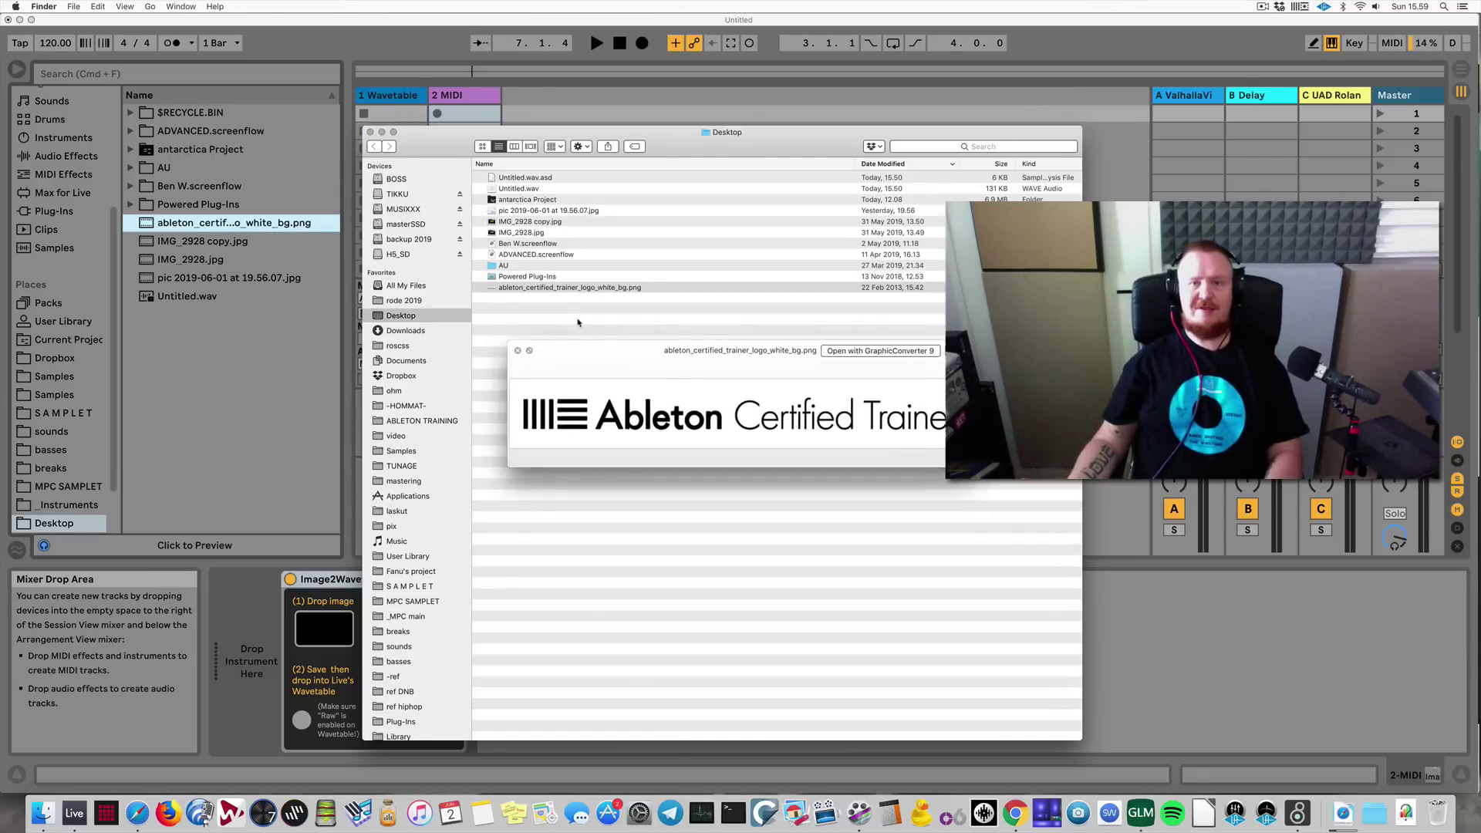
key(space)
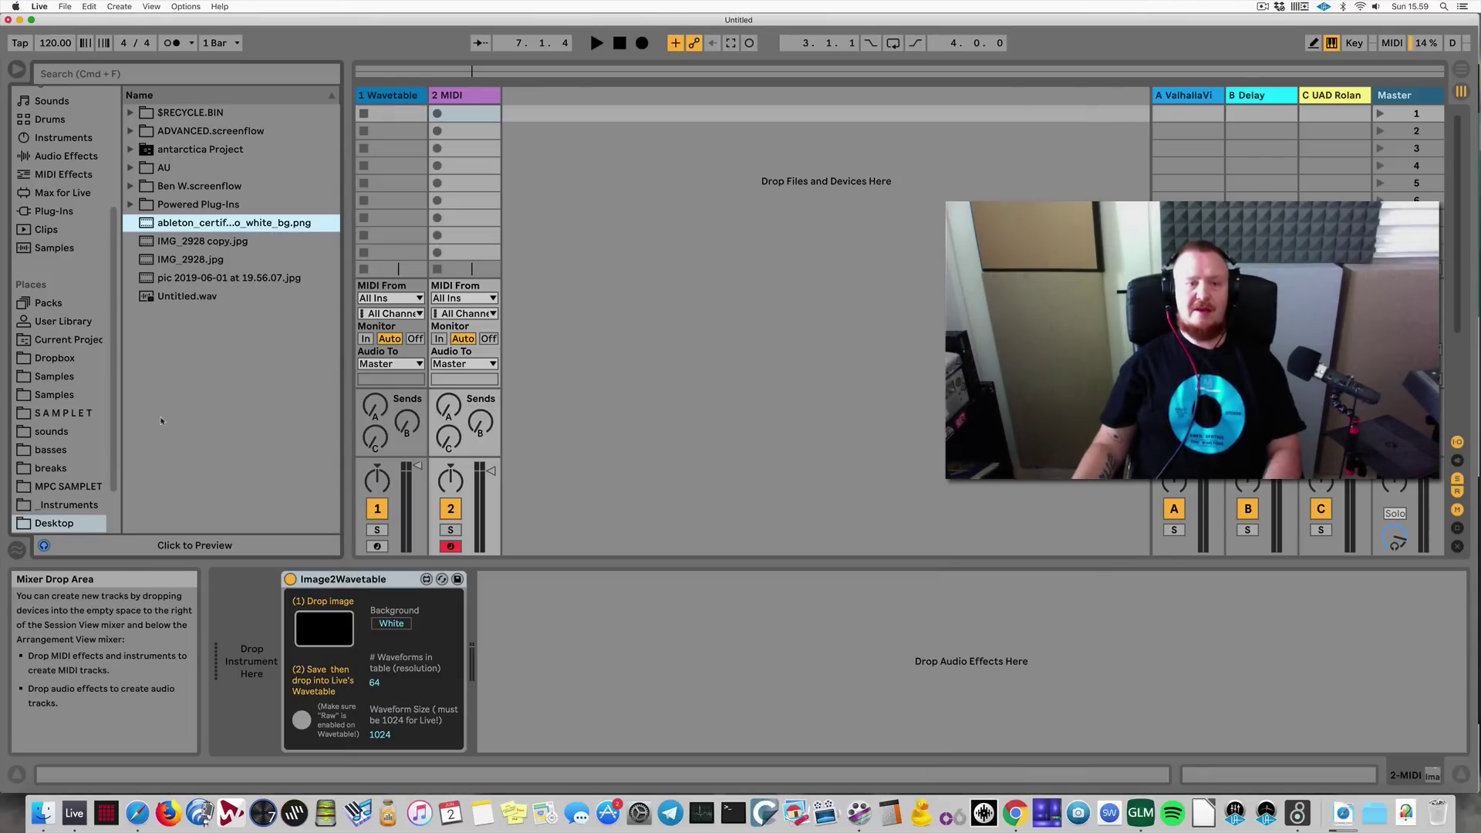
click(211, 333)
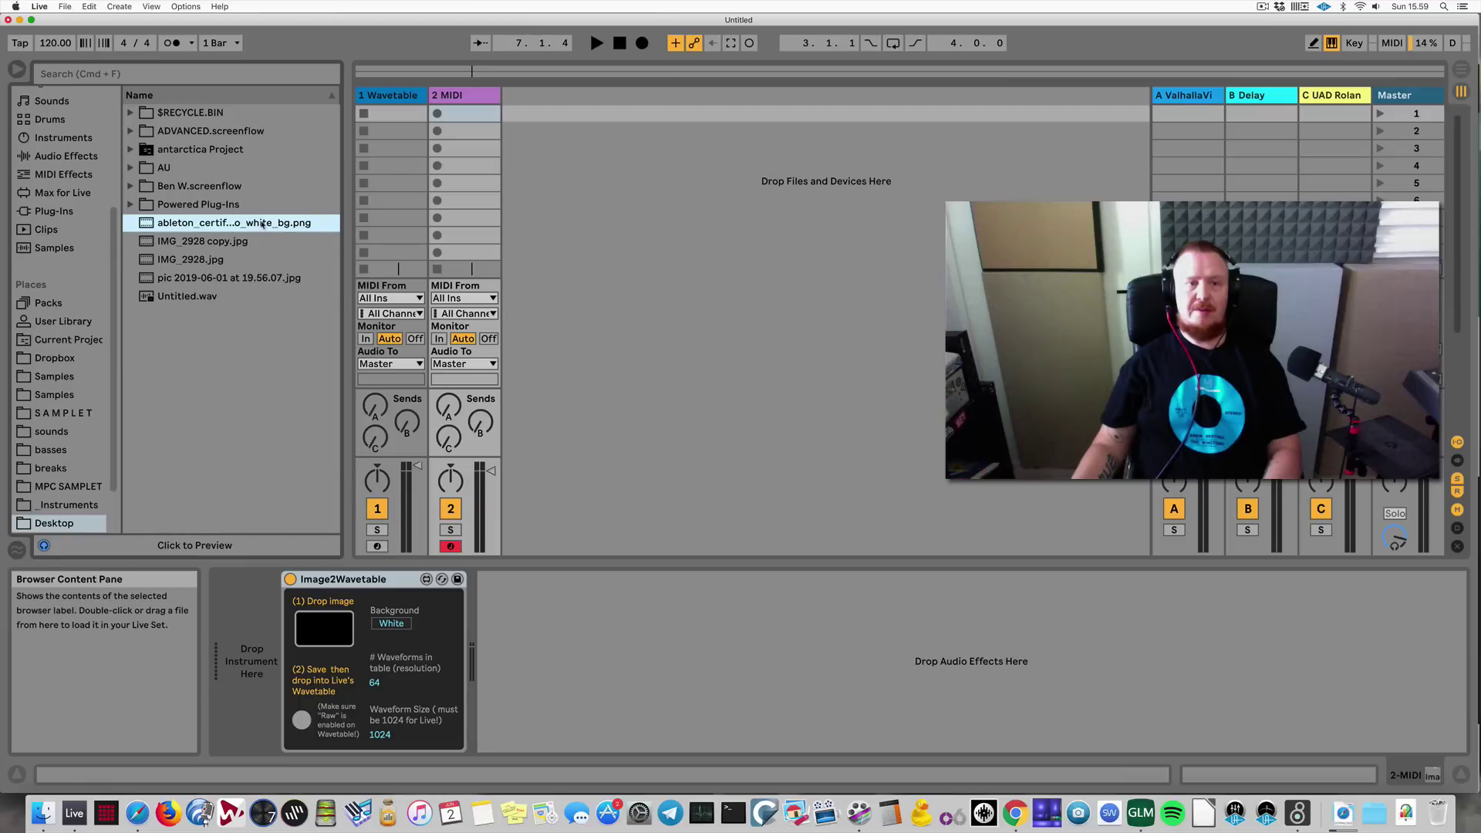
Step: Drop the Certified Trainer logo onto Image2Wavetable and compare backgrounds, ending on White
drag(359, 494, 336, 635)
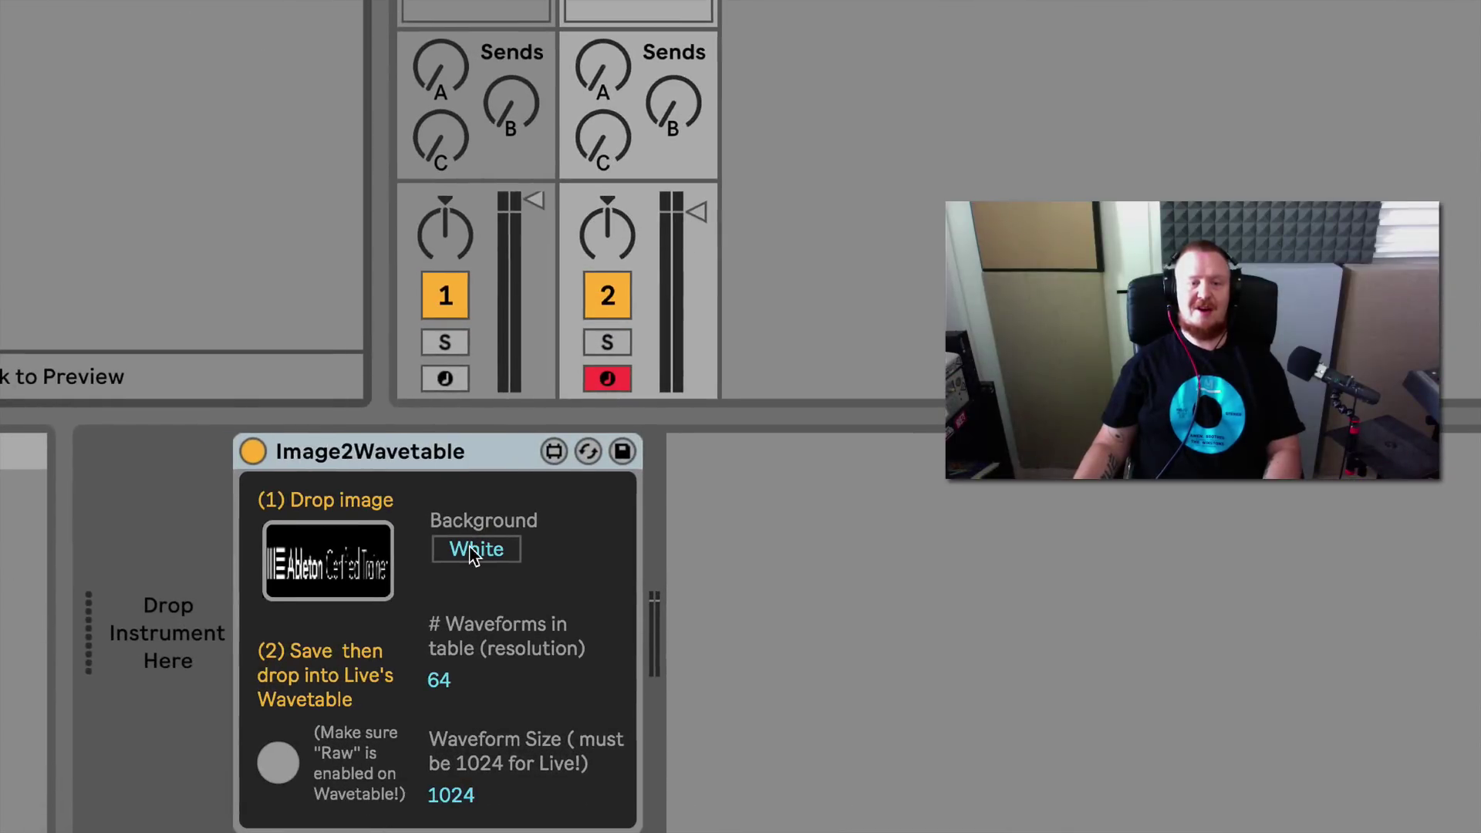
click(472, 549)
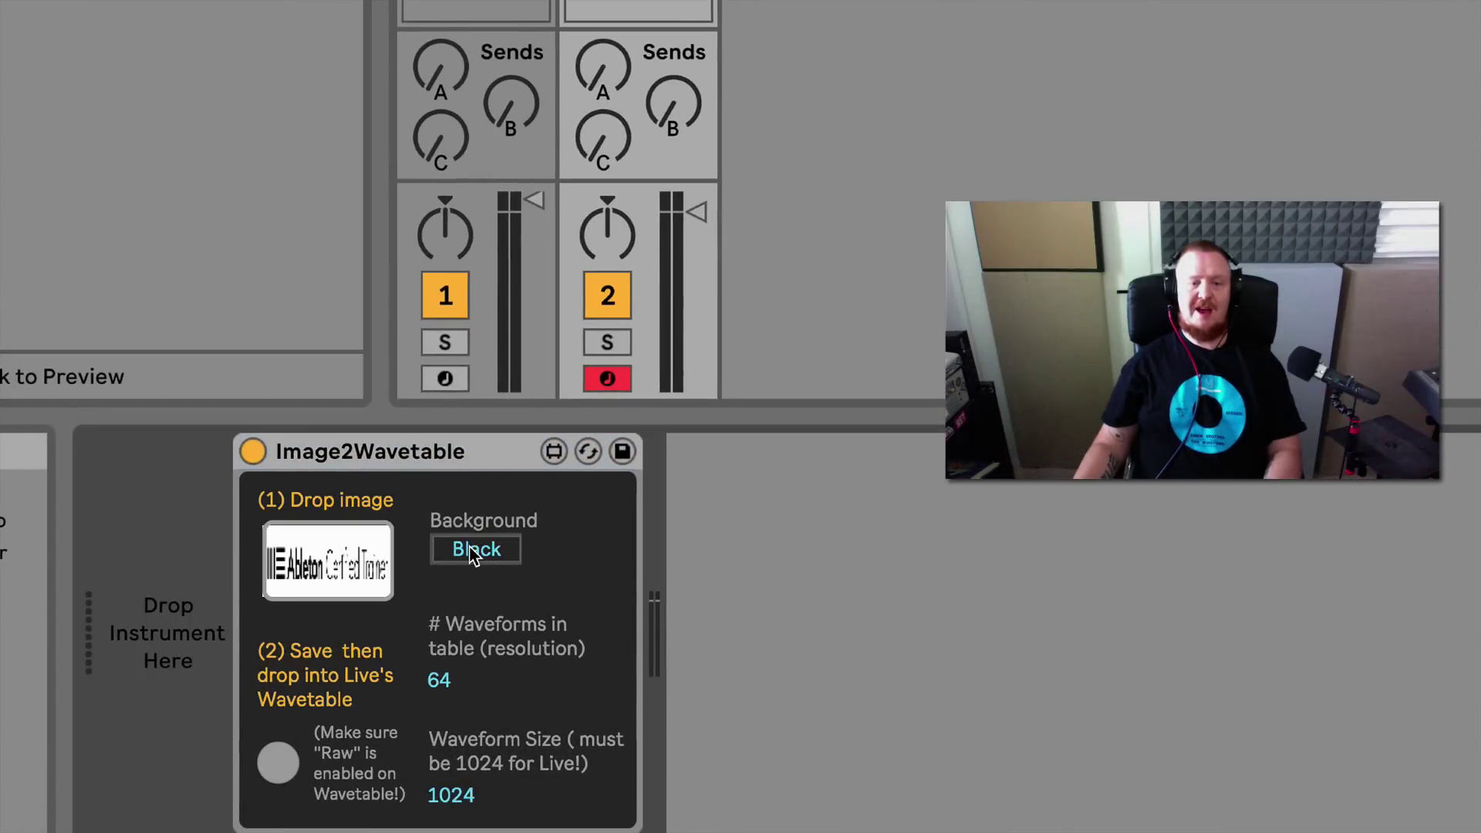
click(473, 549)
click(473, 549)
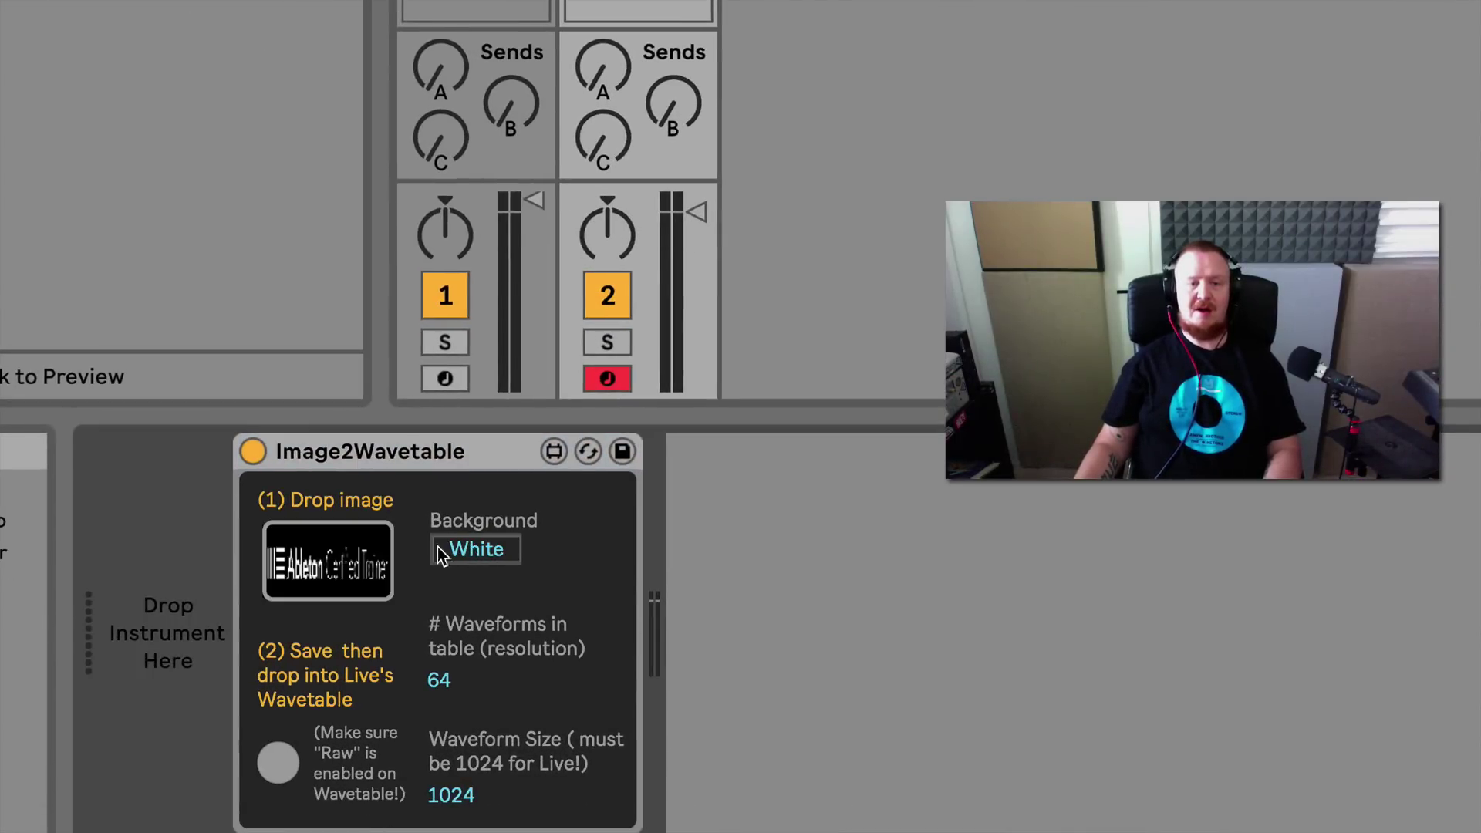
click(471, 549)
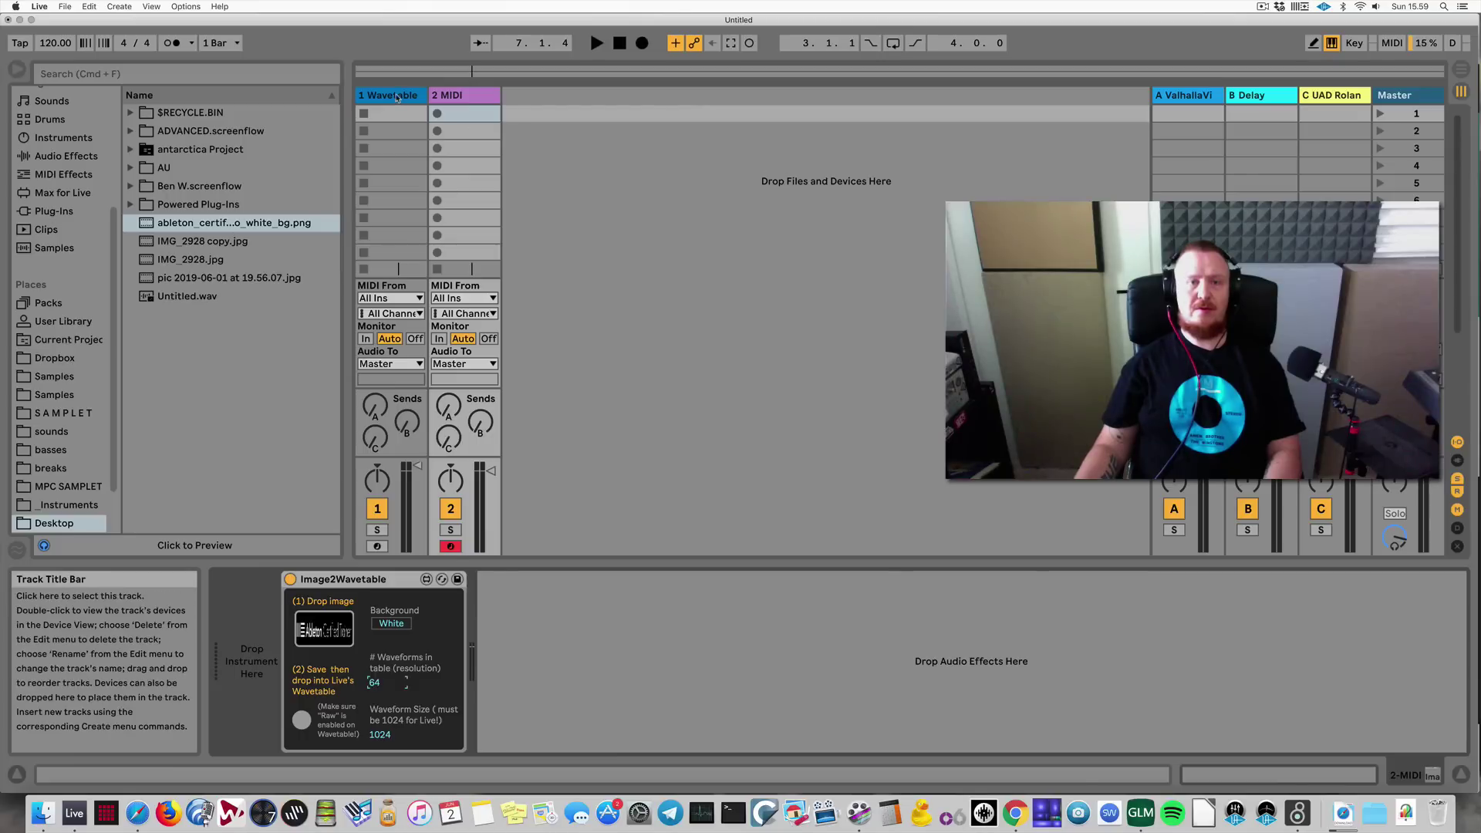
Step: Set track 1's wavetable position near 45%, then save Image2Wavetable's output as test1.wav
click(401, 97)
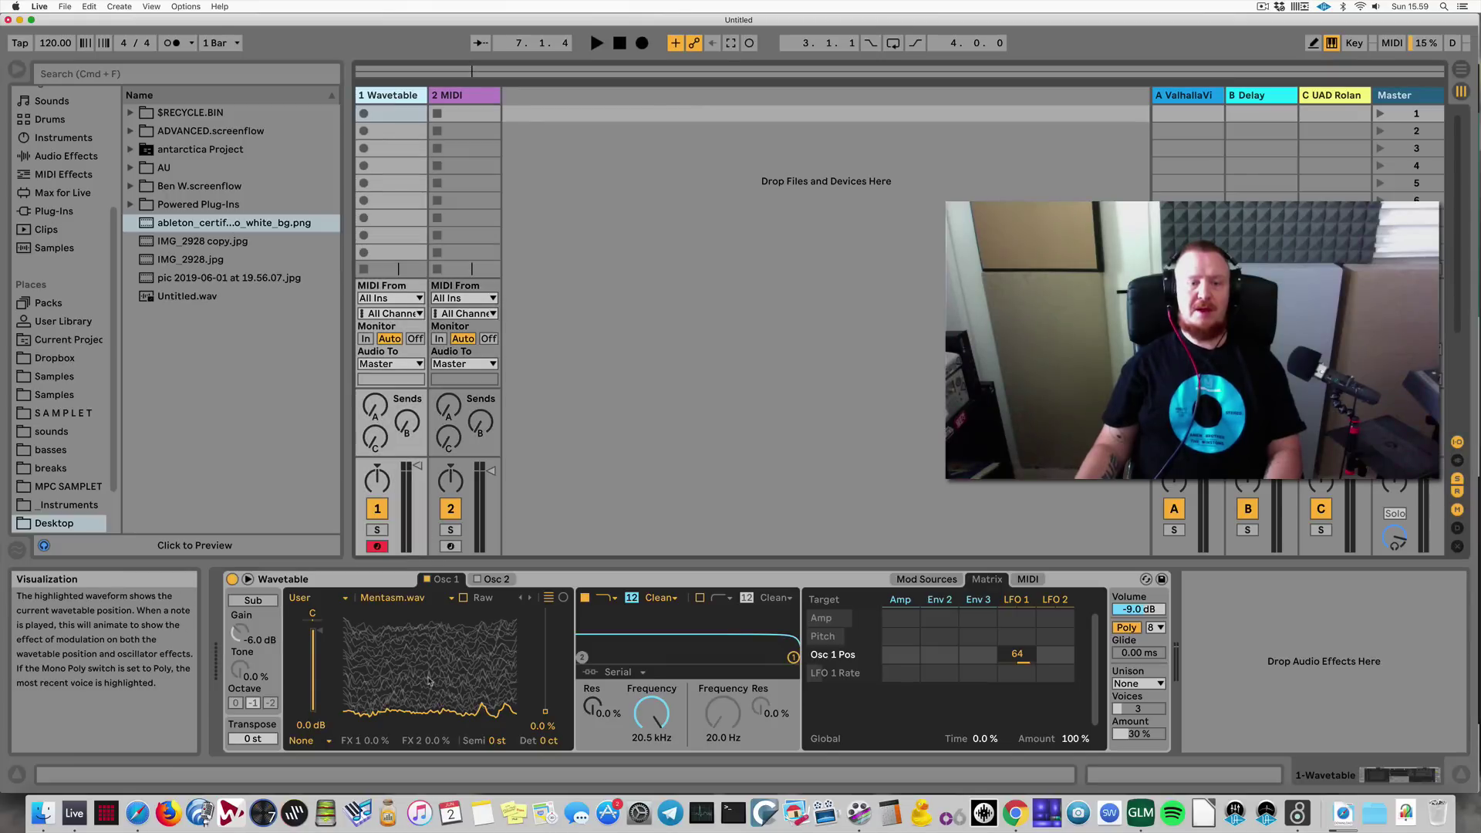
drag(429, 680, 394, 677)
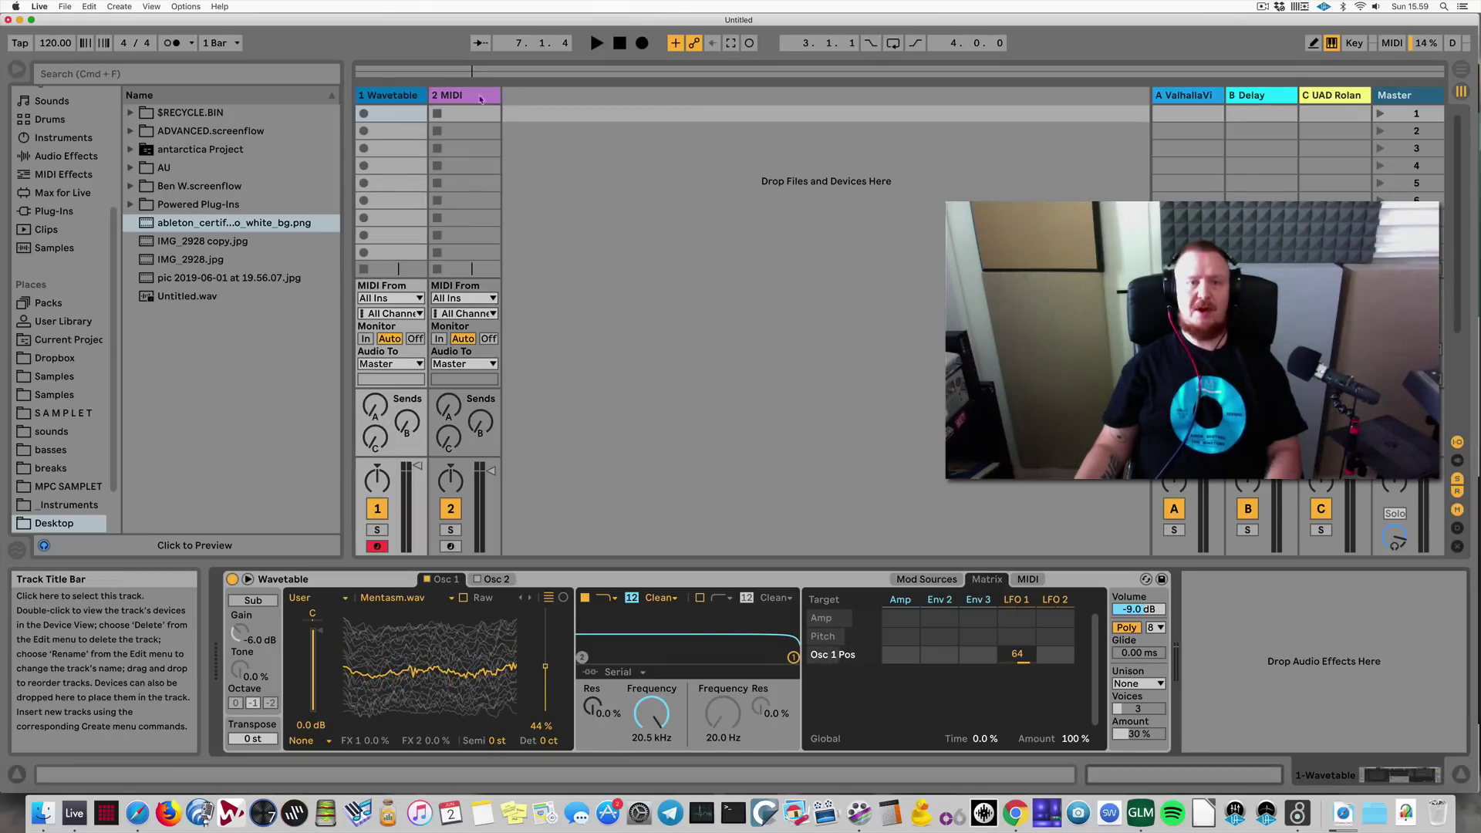
click(431, 232)
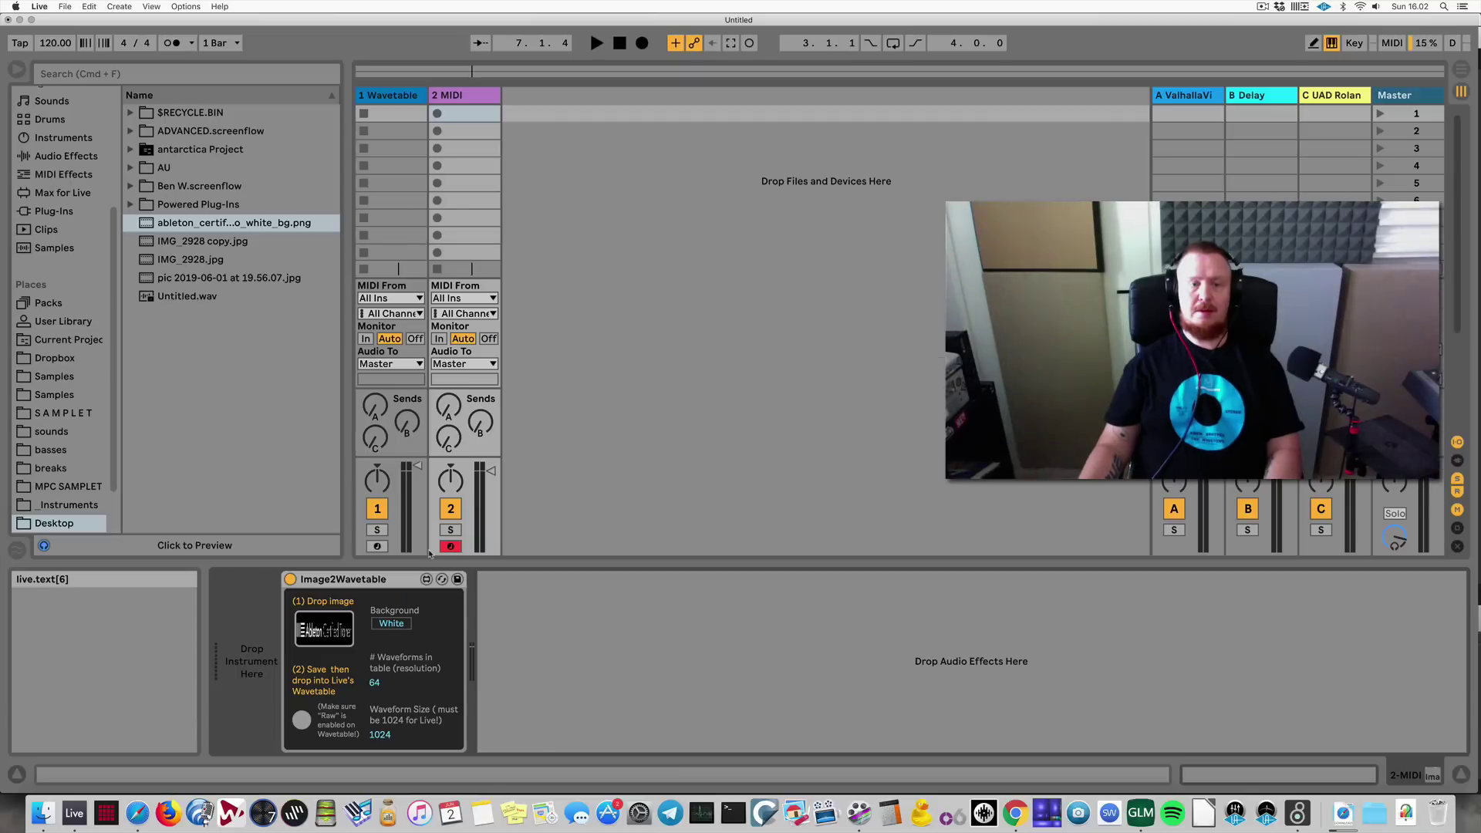
click(307, 721)
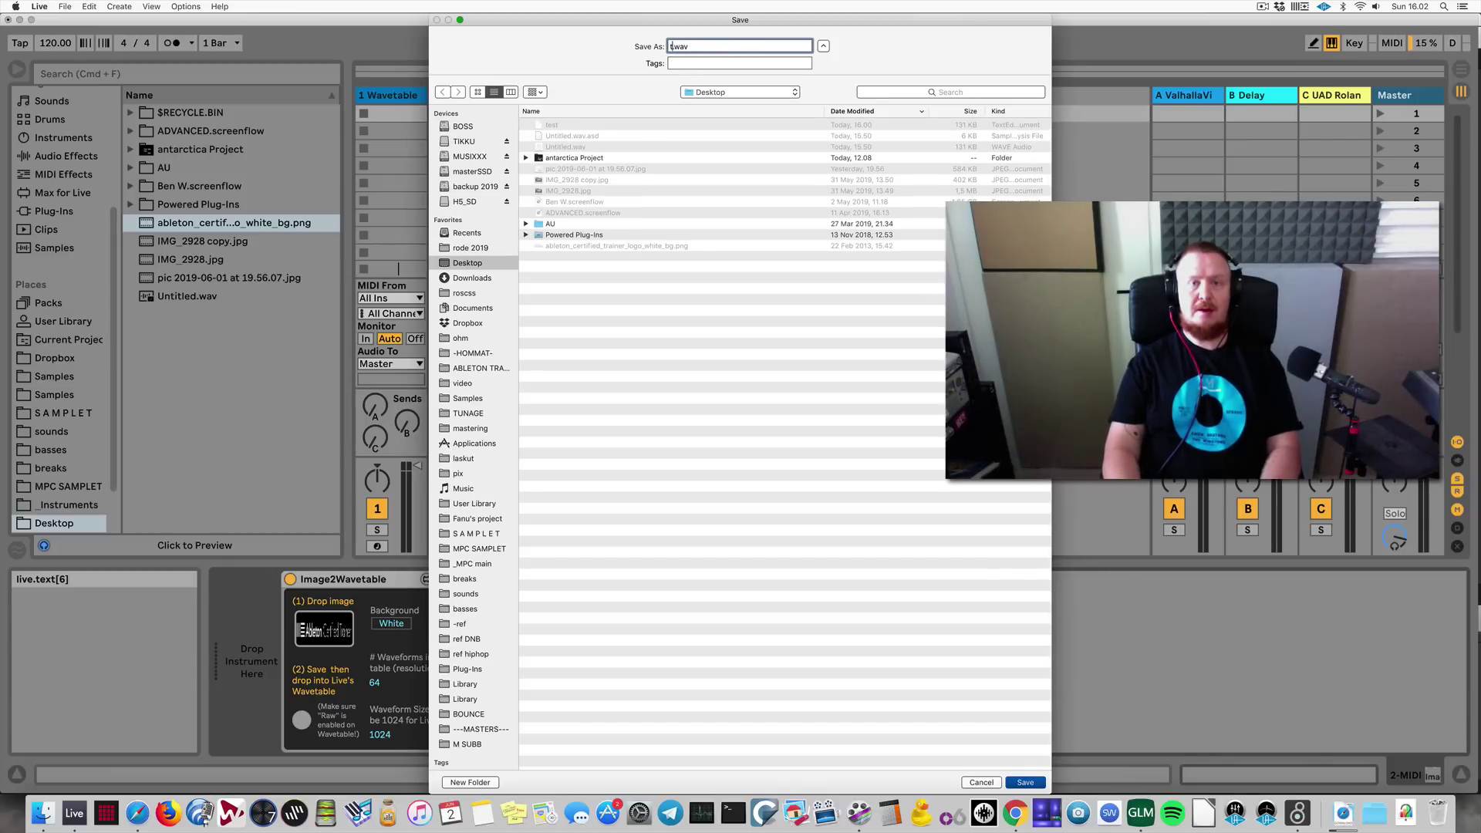
text(test)
key(Return)
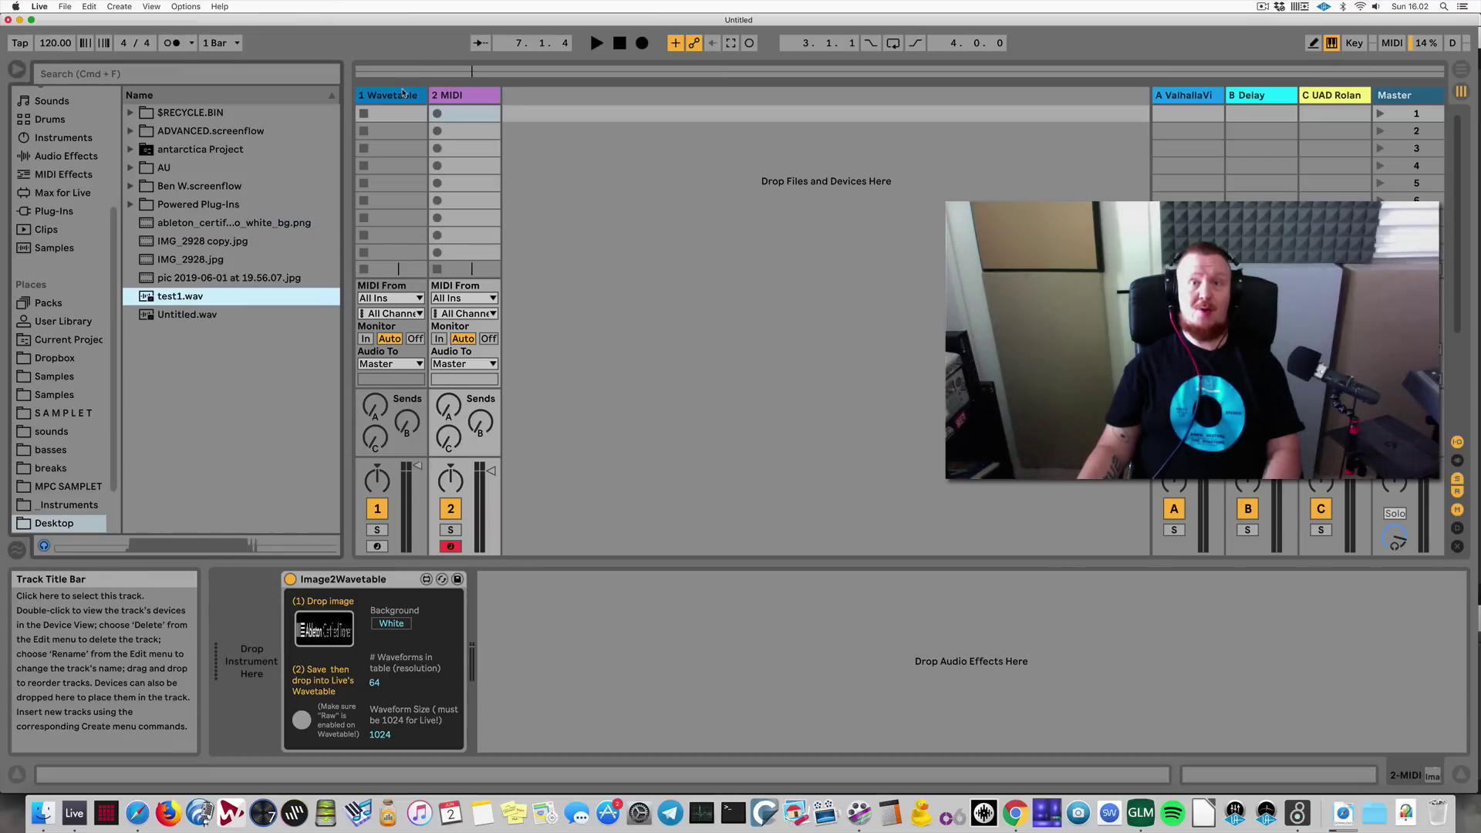
Step: Drop test1.wav onto Wavetable's Osc 1, play a note, and set wave position to 33%
click(402, 92)
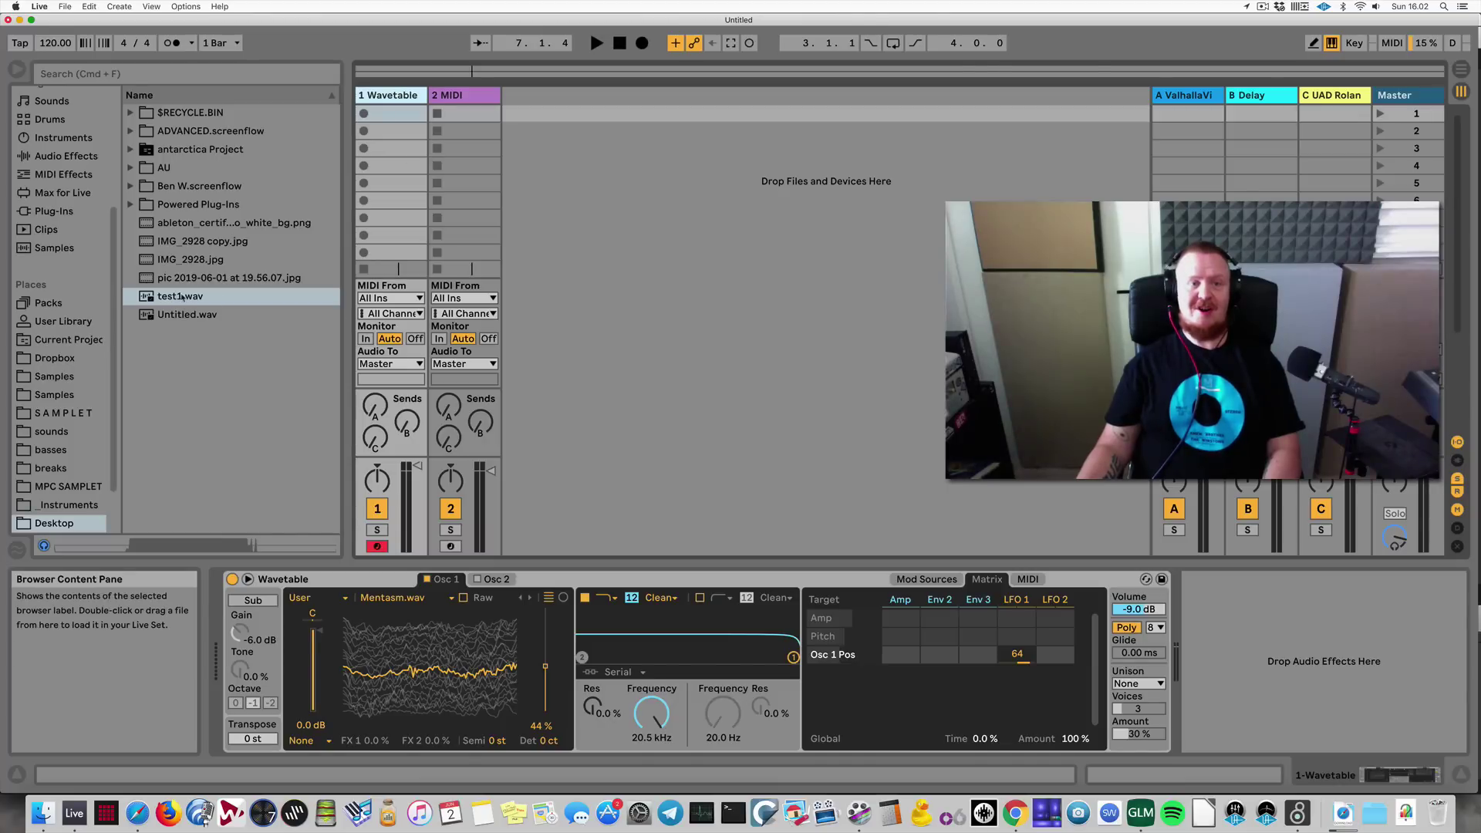
drag(180, 296, 408, 660)
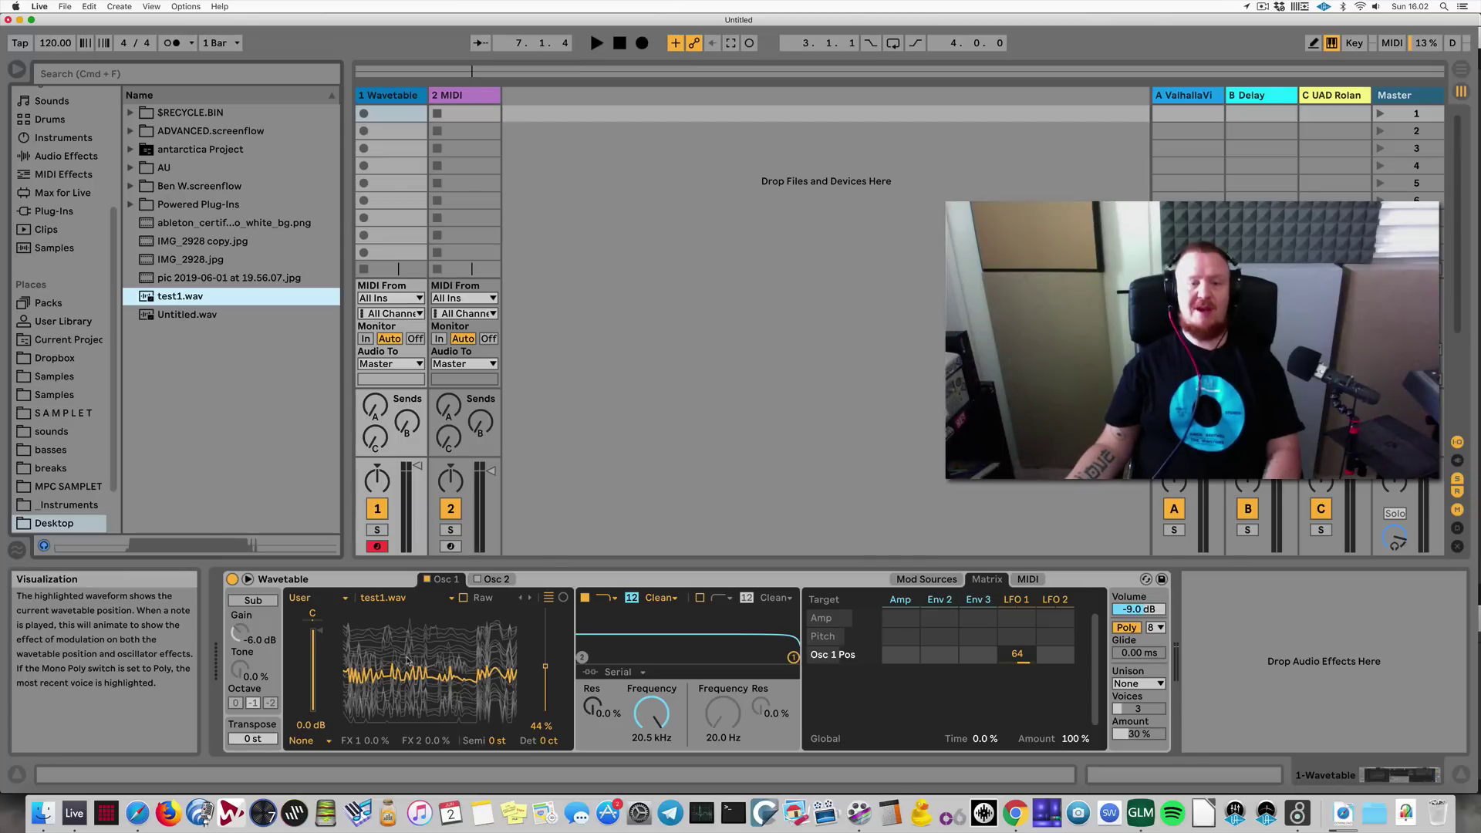
key(a)
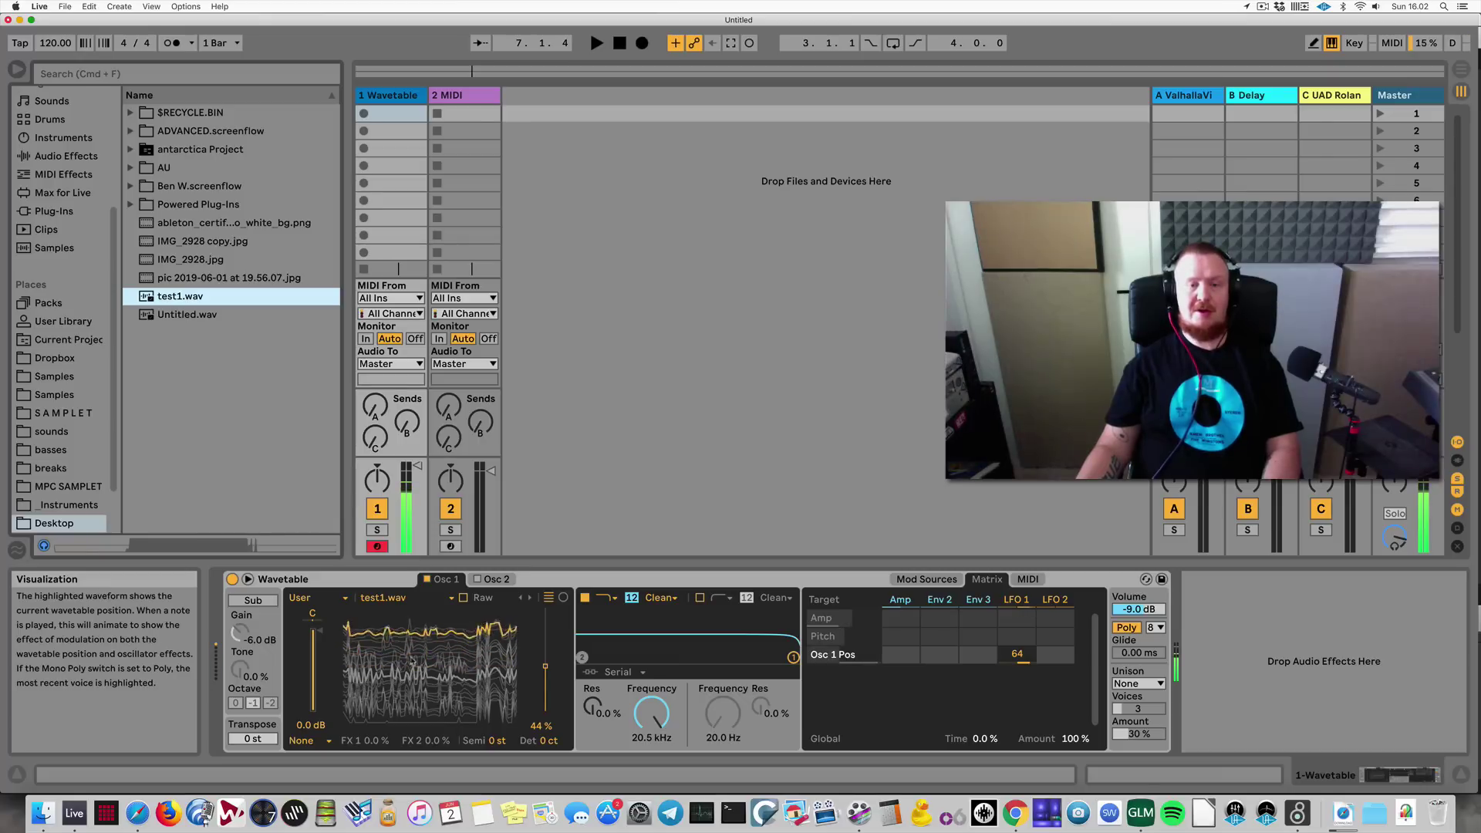
drag(545, 666, 546, 680)
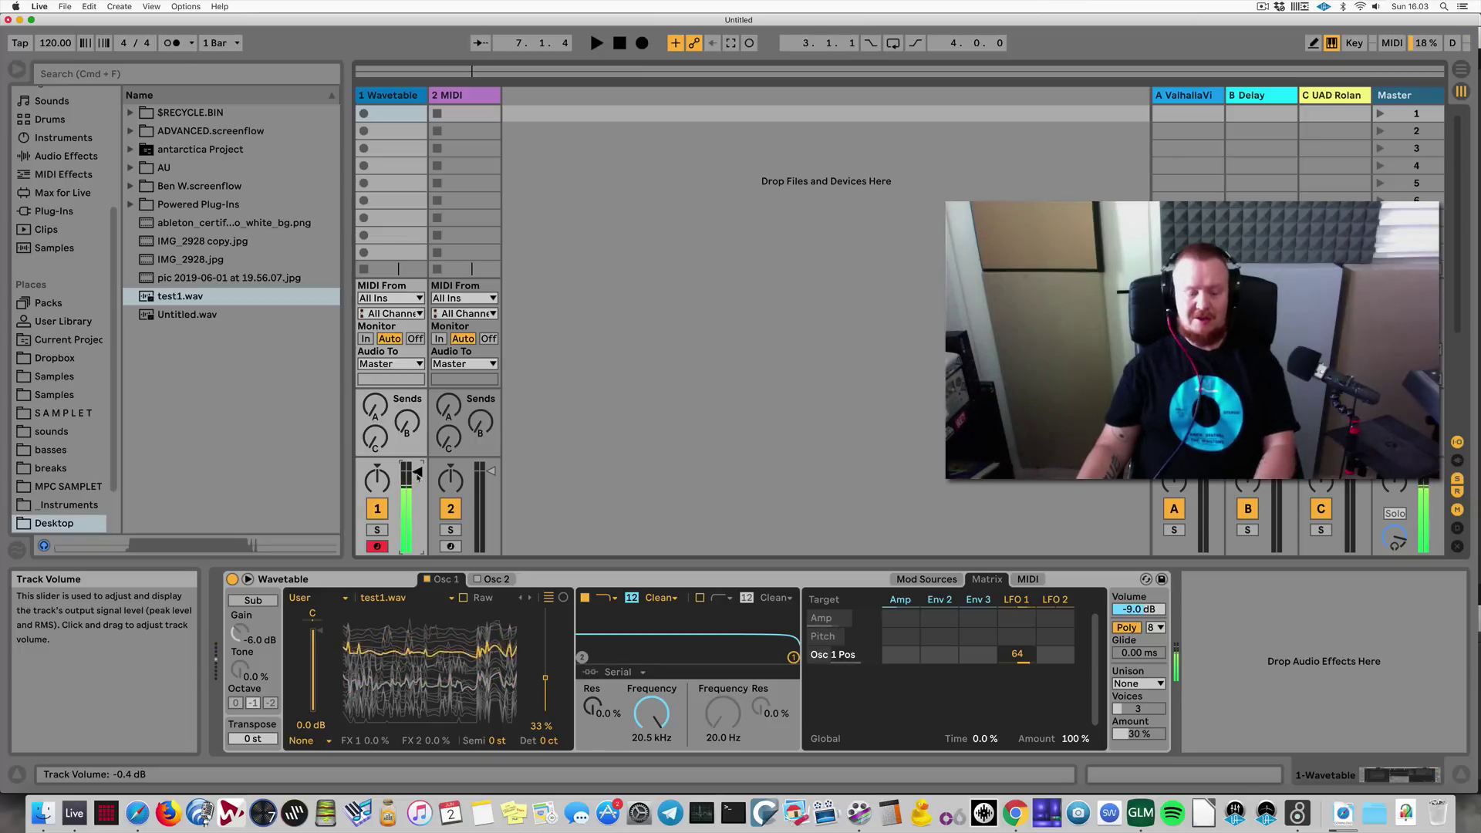
Step: Shift the keyboard octave, enable Raw on Osc 1, nudge Wave Position up, and play a note
key(z)
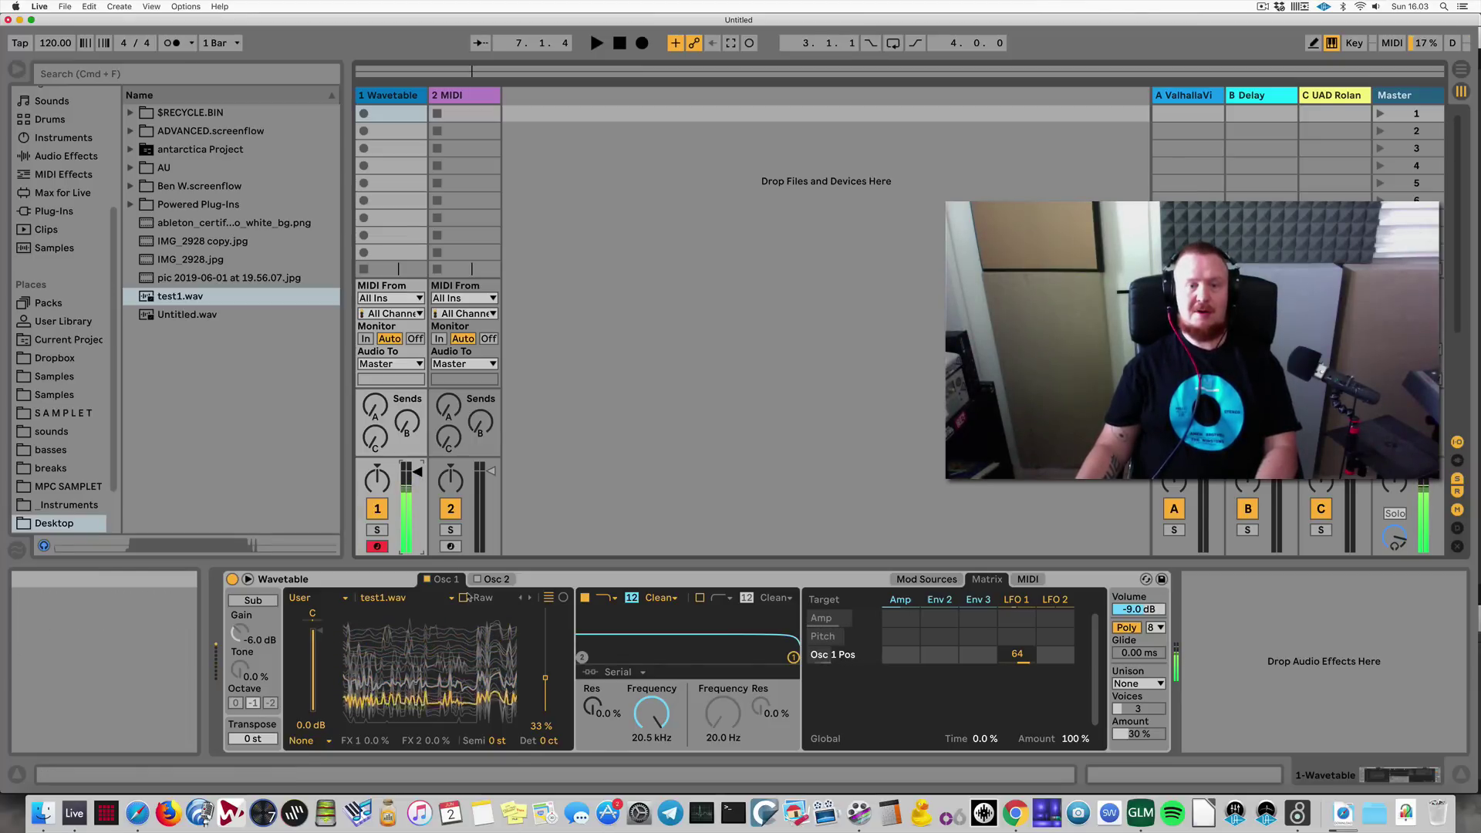
click(462, 598)
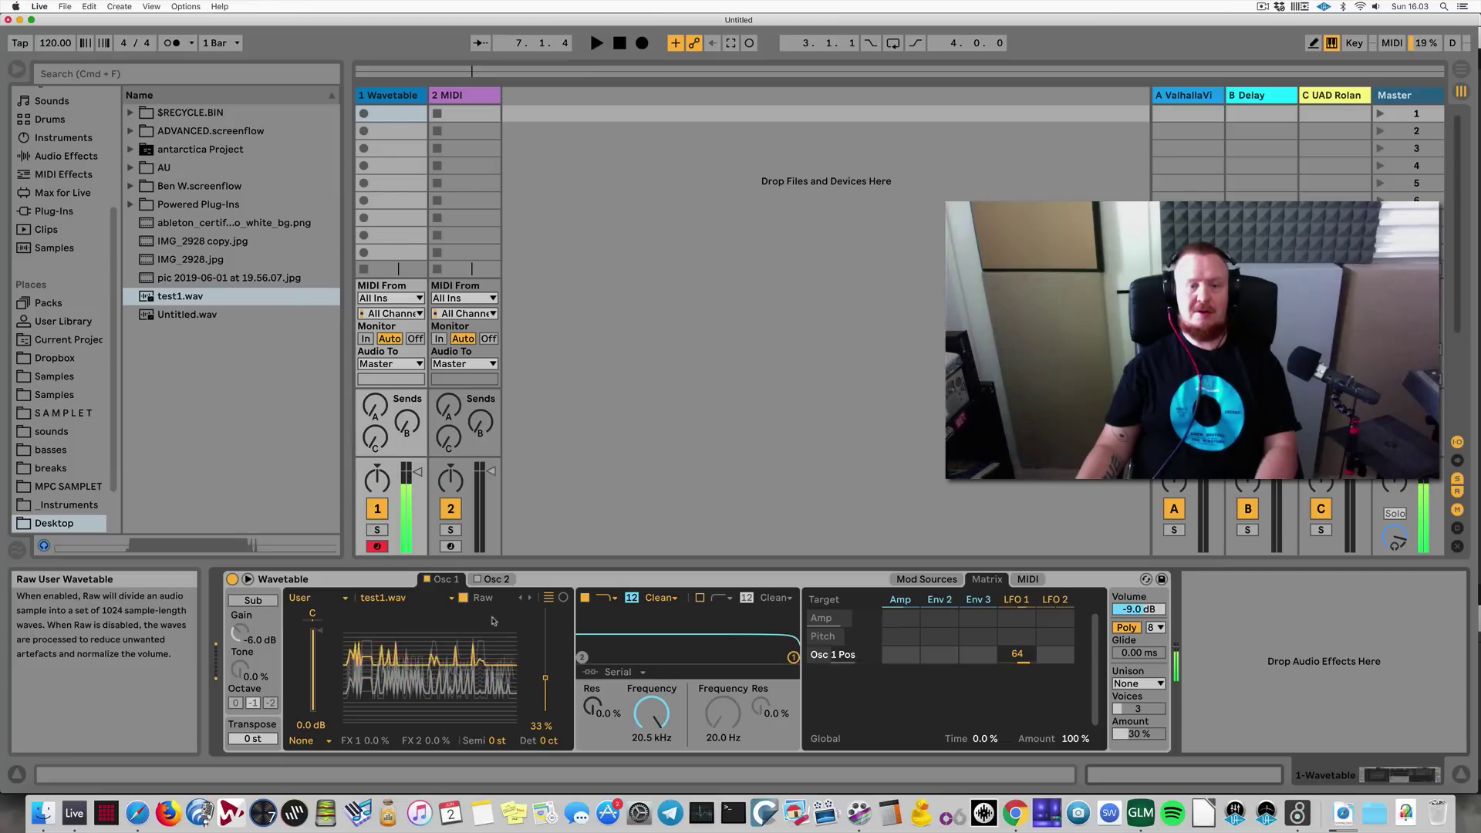
drag(545, 678, 545, 677)
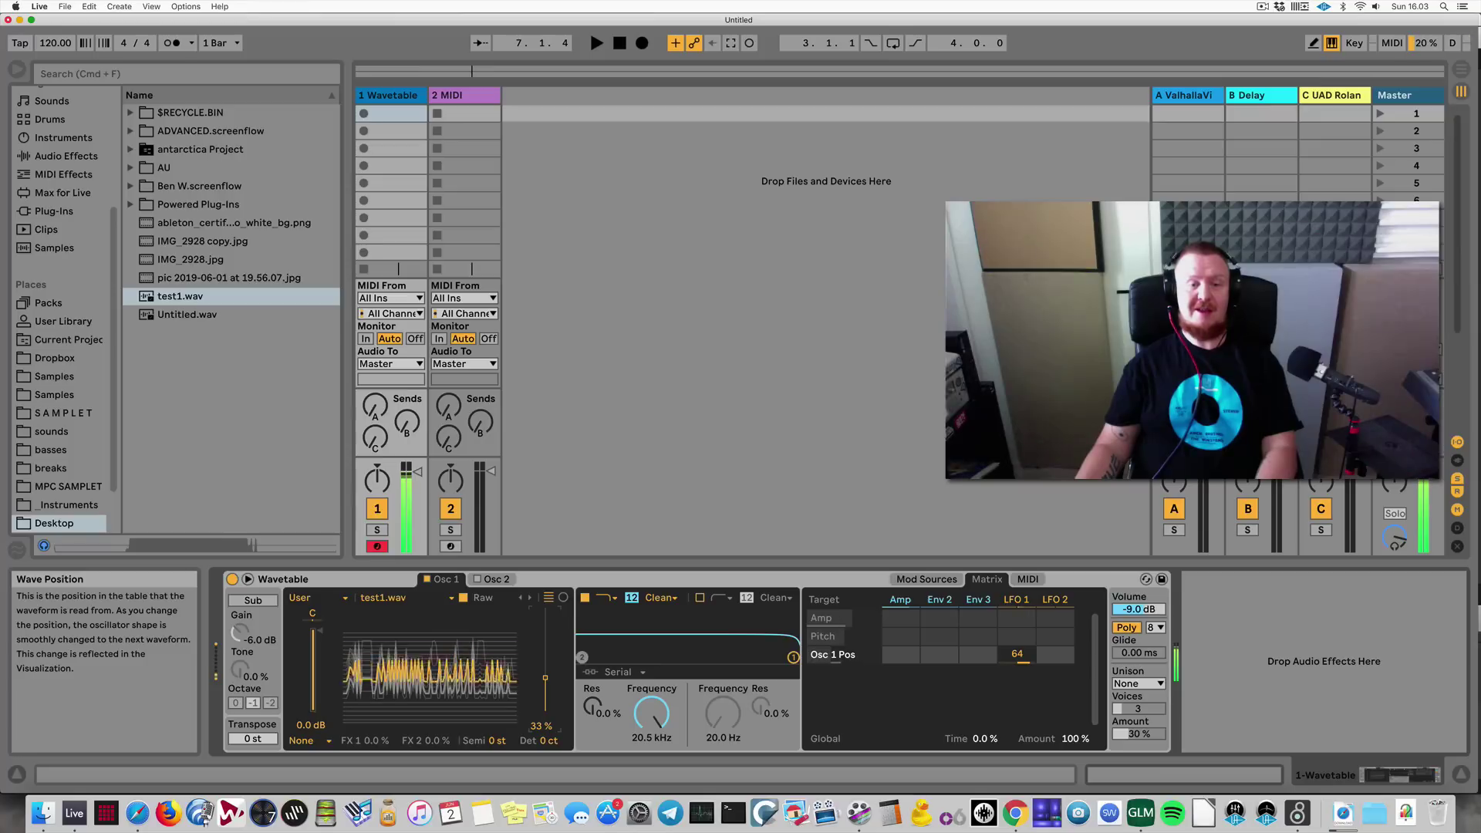
key(z)
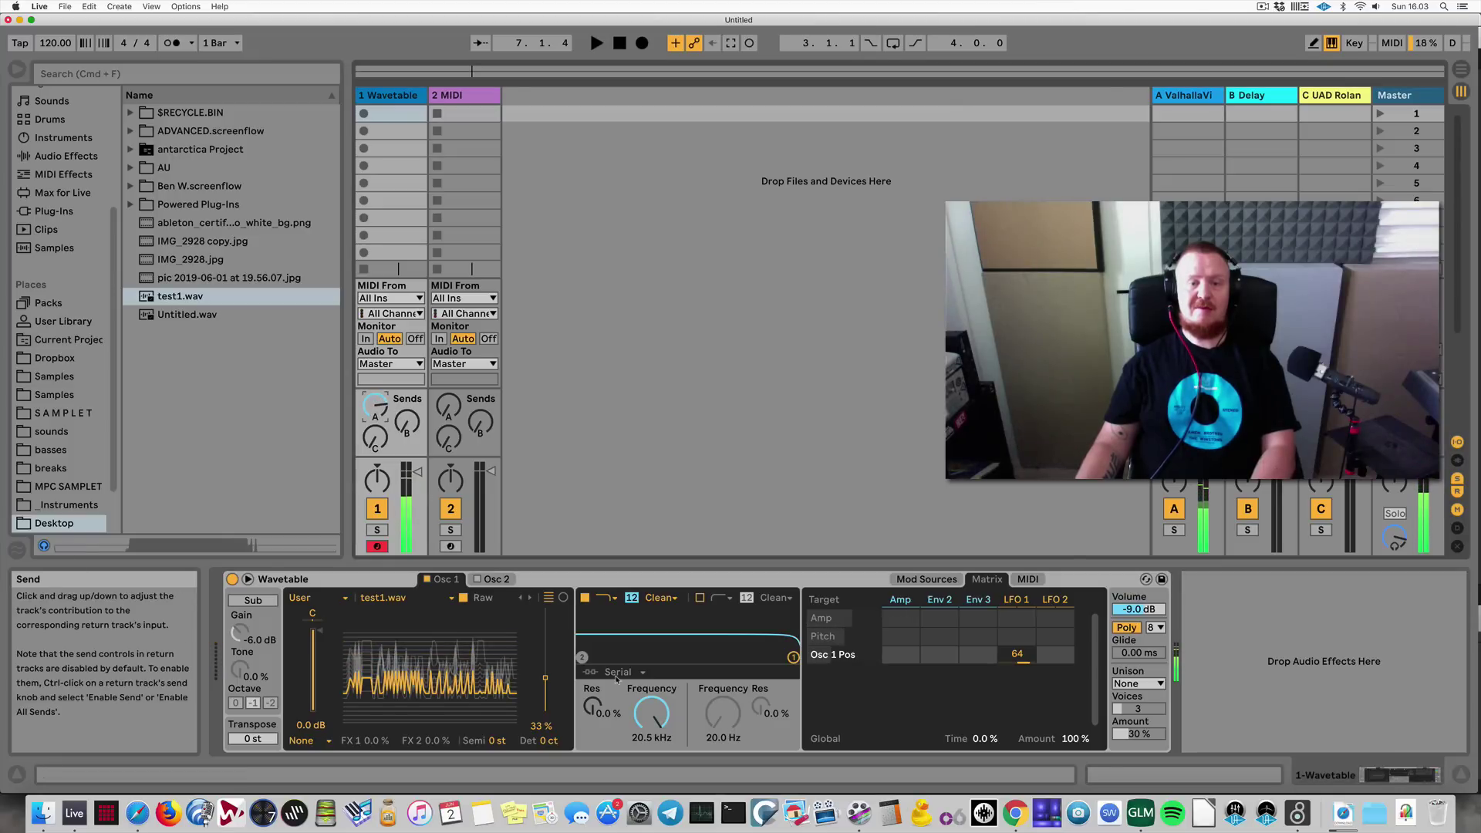
Step: Drop the filter cutoff to about 2 kHz, raise it to 3.16 kHz, and disable Raw mode
drag(651, 714, 651, 751)
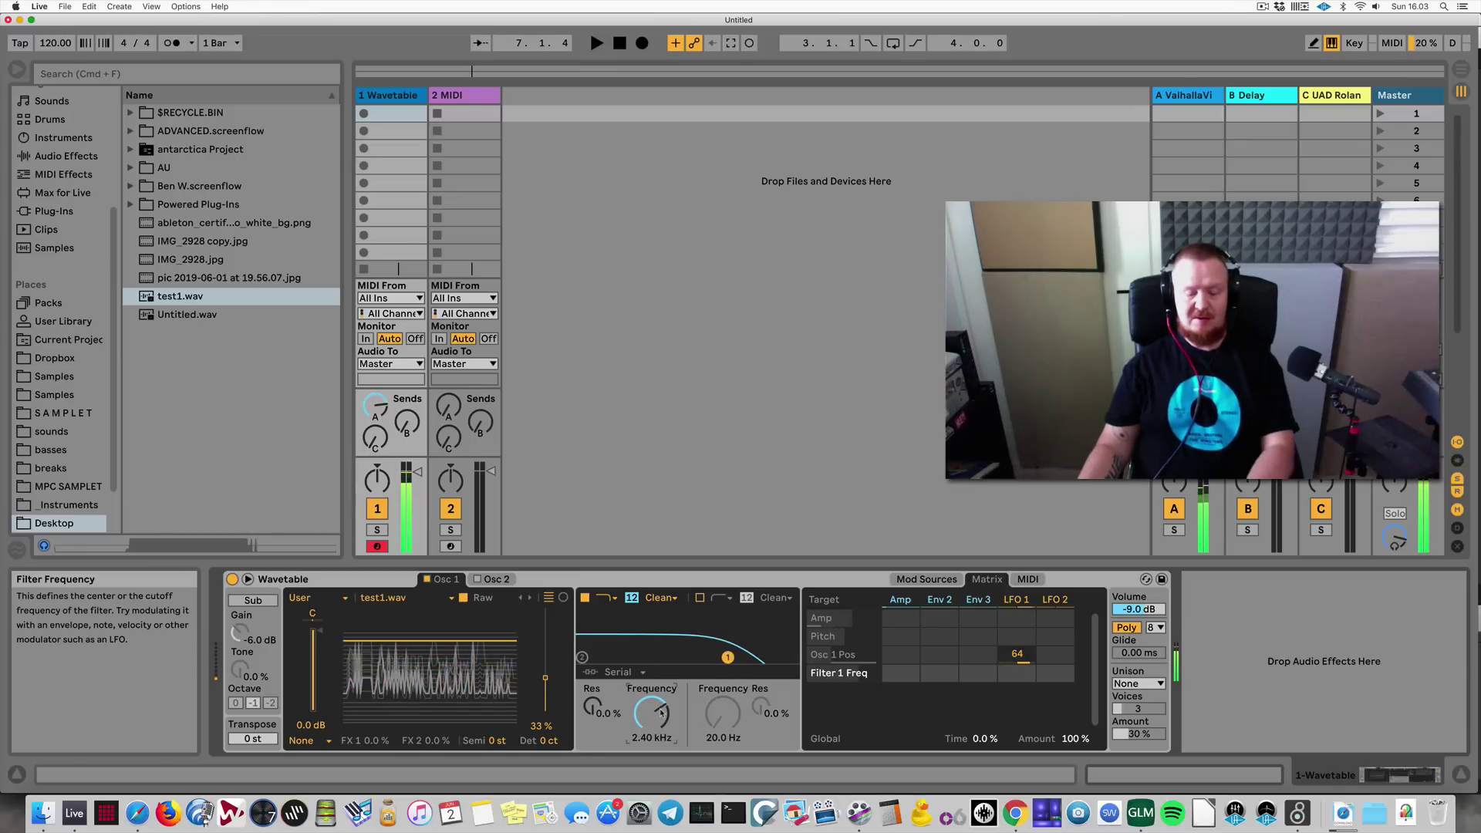
drag(661, 713, 660, 708)
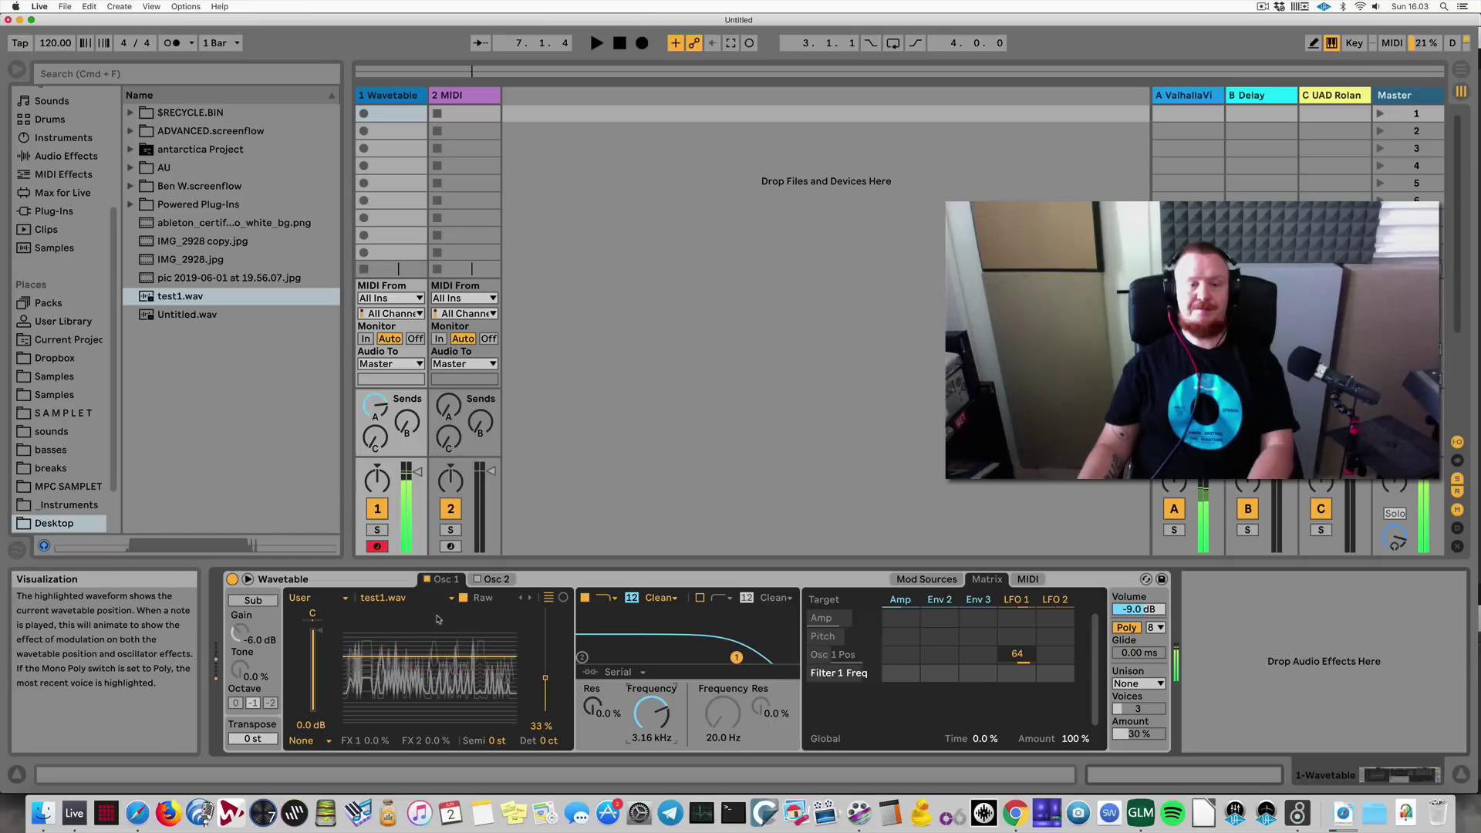
click(463, 598)
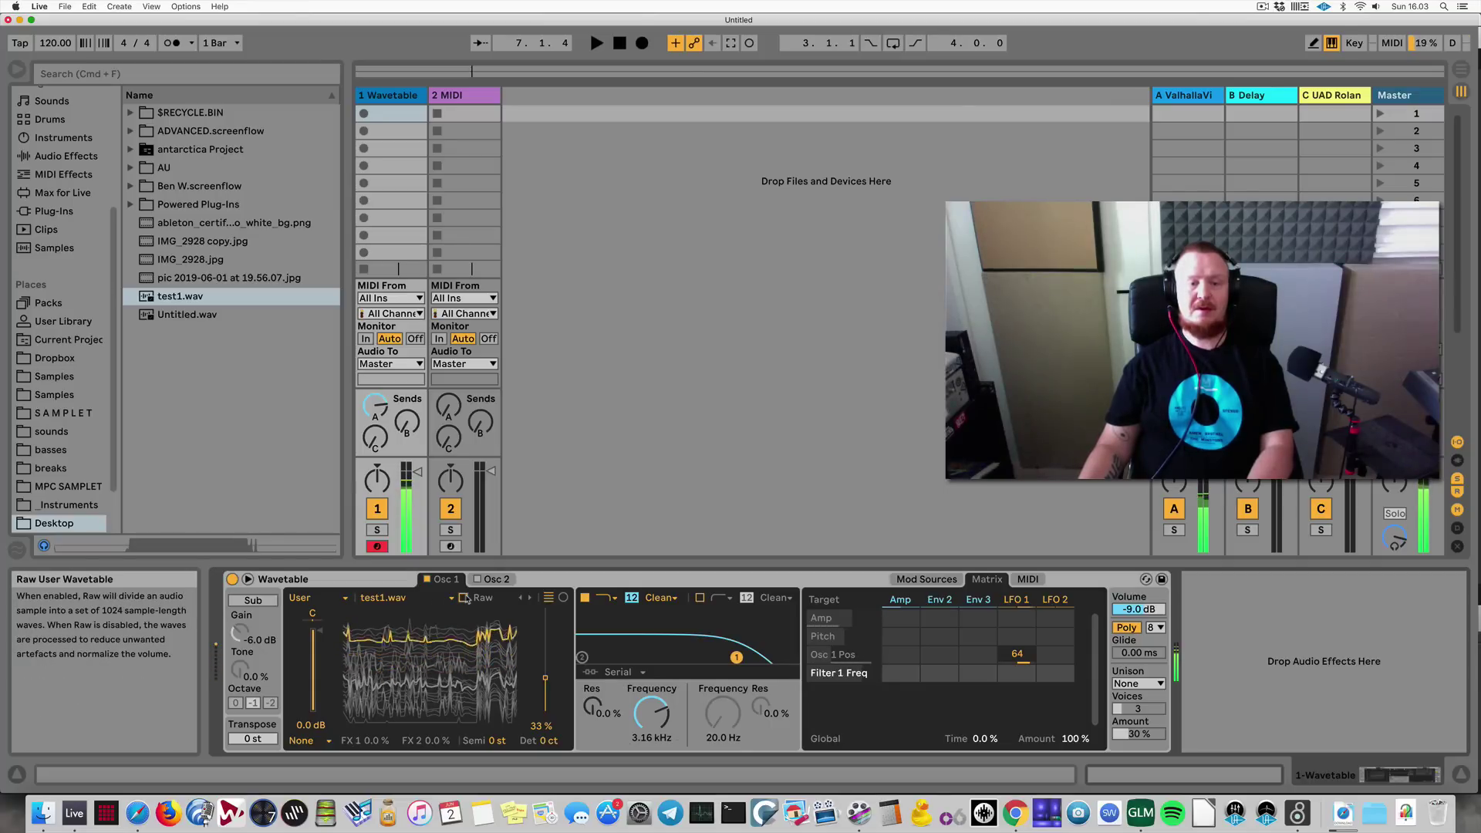